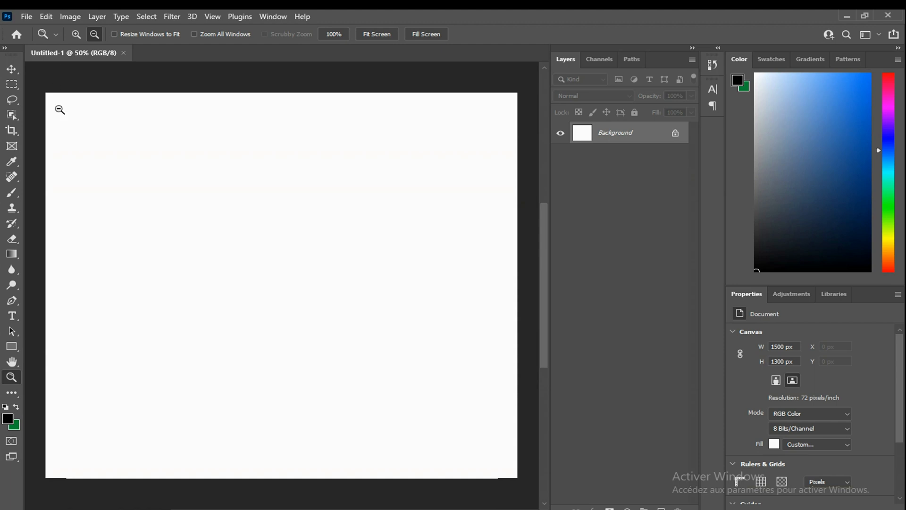
Step: Place the mokup can image into the blank document as an embedded object
left_click(27, 16)
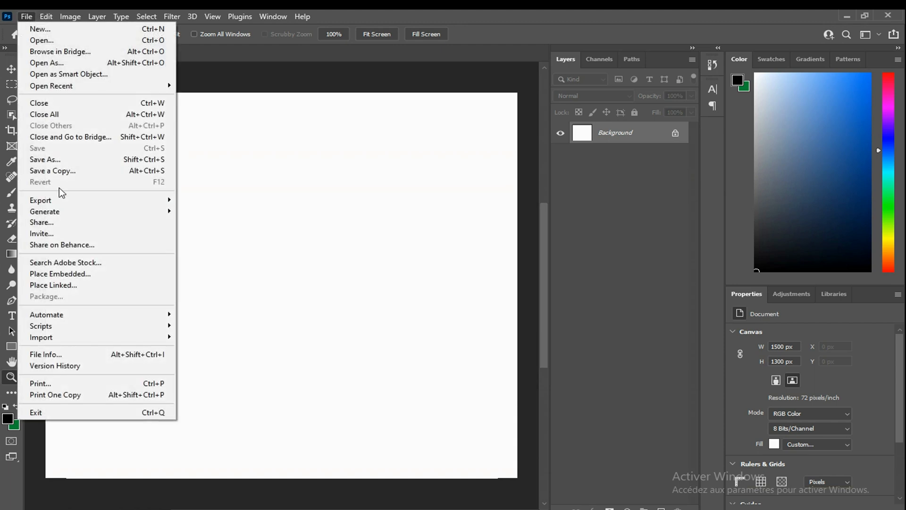
left_click(66, 273)
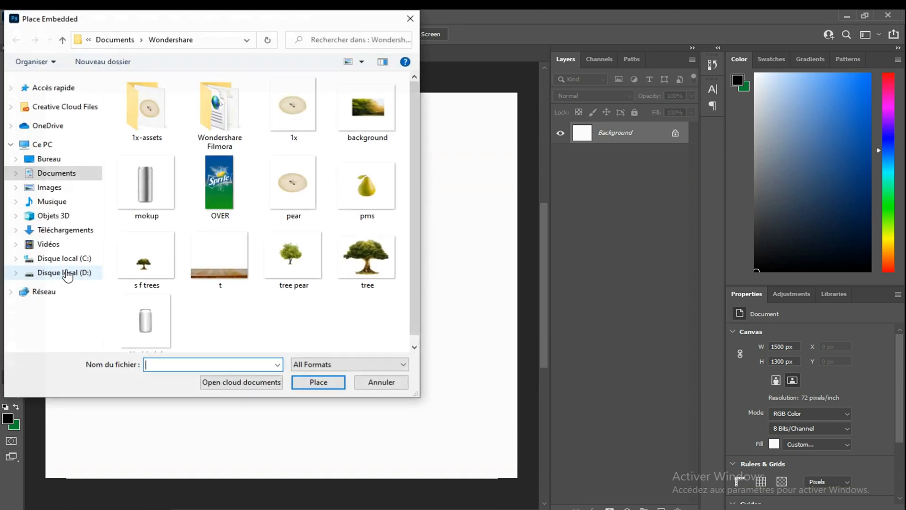
left_click(157, 191)
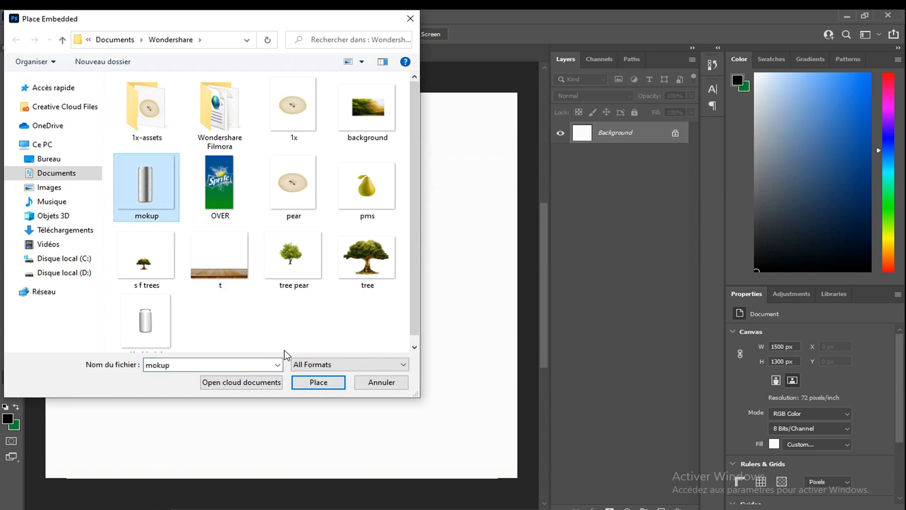
left_click(318, 383)
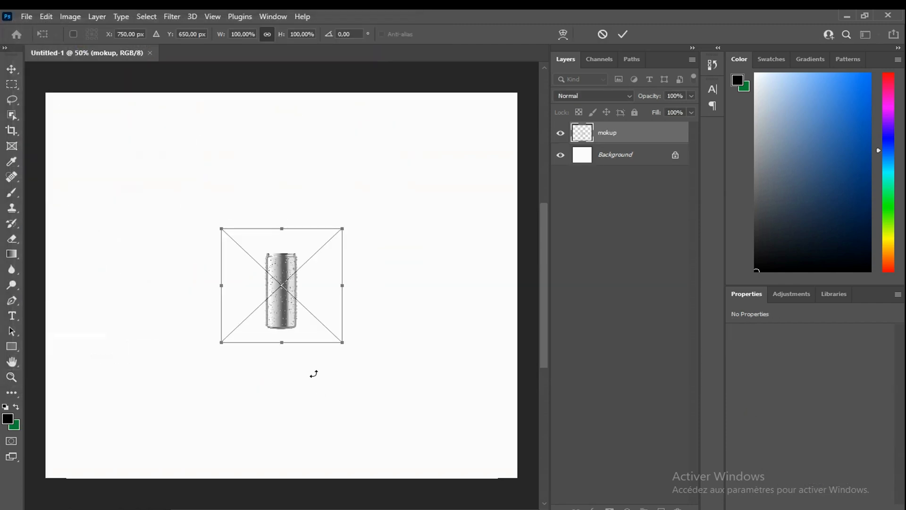
Step: Scale the placed can to about 268% and position it horizontally centred at about X 750, Y 580 px
left_click_drag(282, 230, 296, 84)
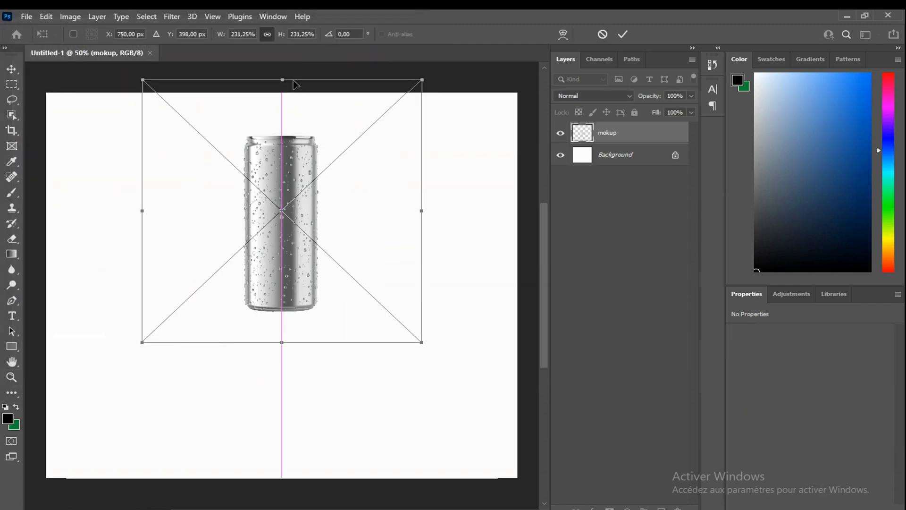
left_click_drag(300, 215, 299, 293)
left_click_drag(282, 155, 282, 112)
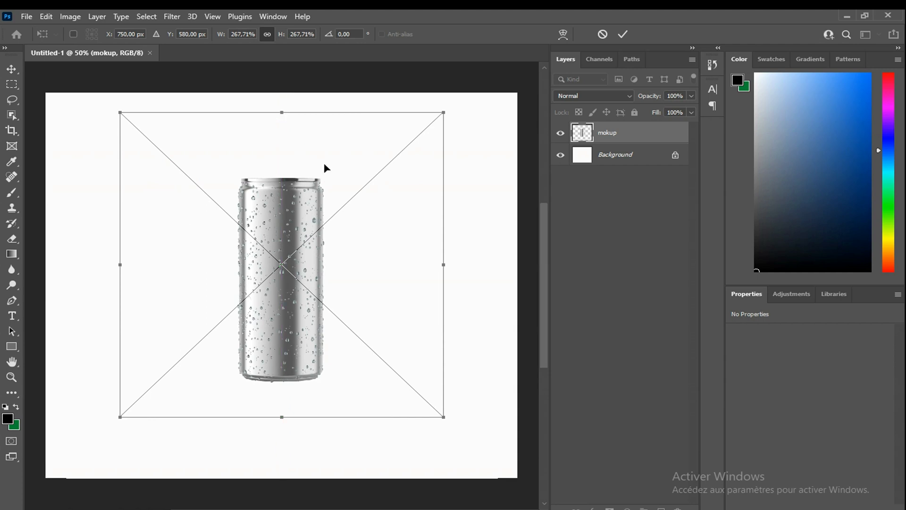
left_click(622, 35)
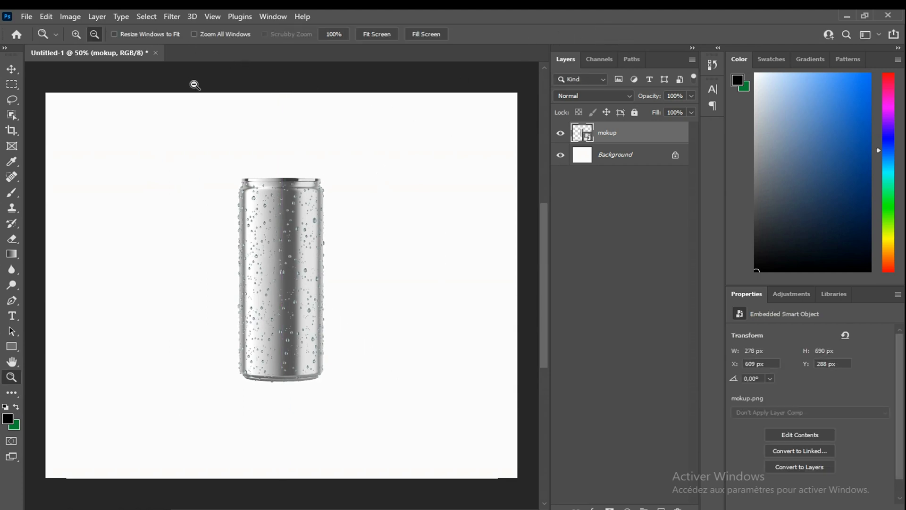
Step: Draw a black rectangle about 307 × 645 px with a 0 px stroke over the can body and align it at about X 595, Y 311 px
left_click(13, 348)
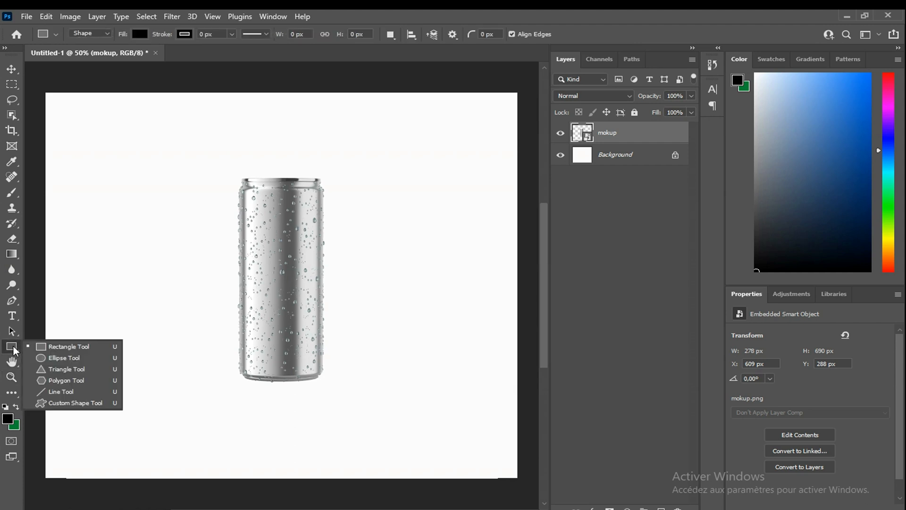
left_click(64, 349)
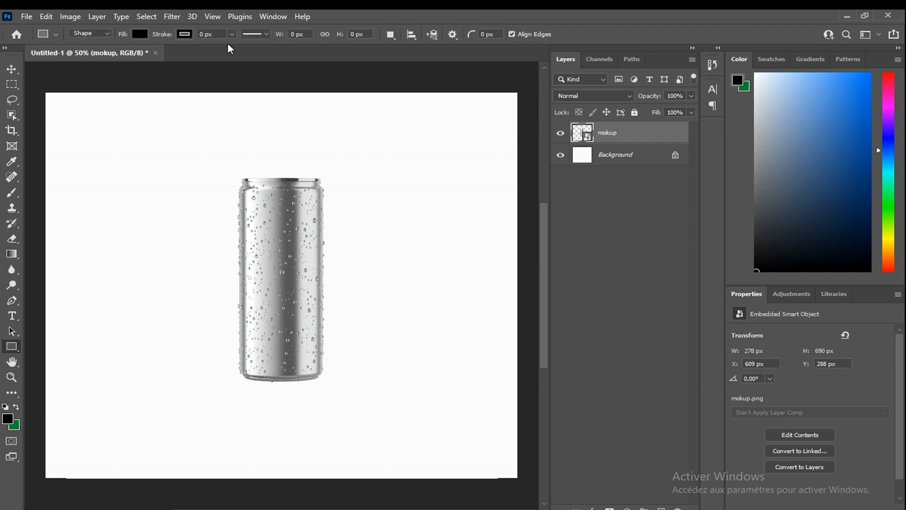
left_click(215, 34)
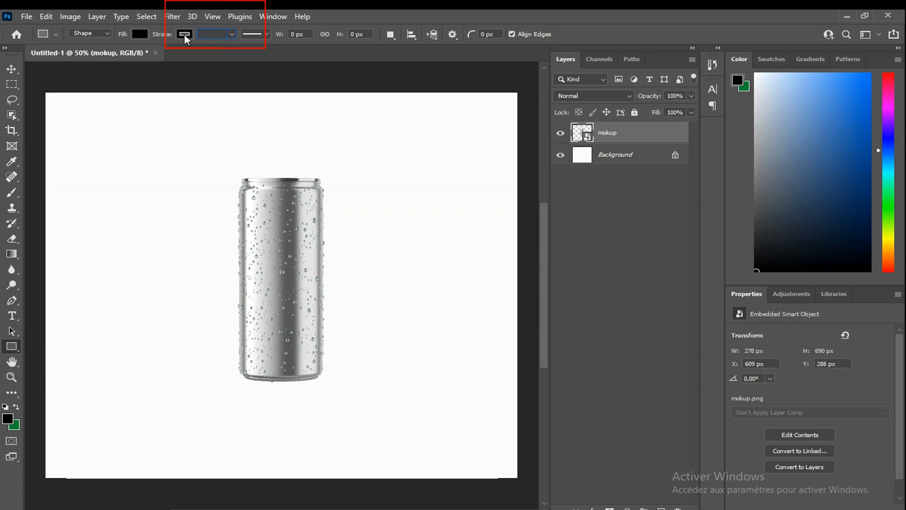
key("Return")
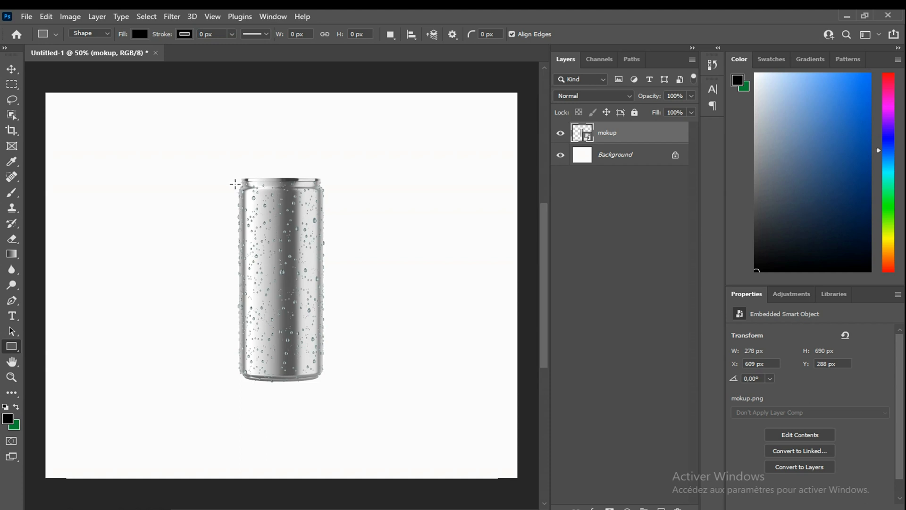
left_click_drag(236, 183, 332, 375)
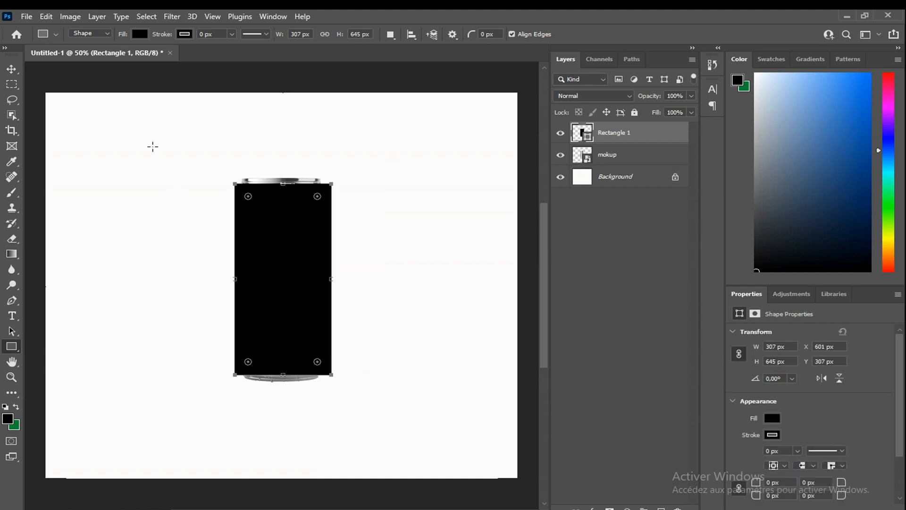
left_click(12, 70)
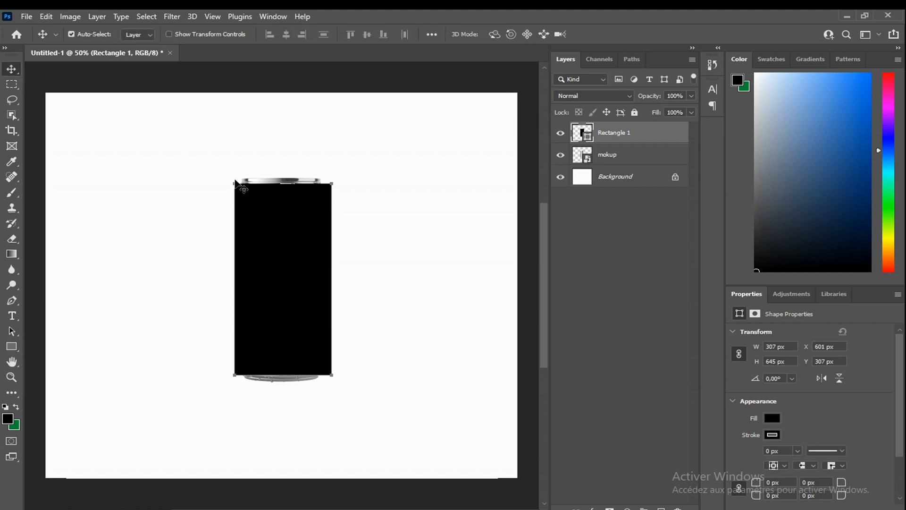
left_click_drag(277, 225, 275, 225)
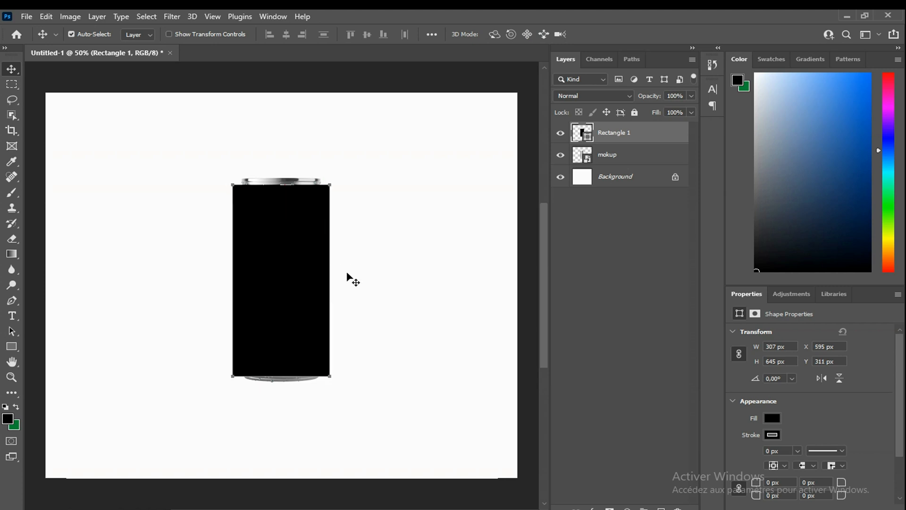
Step: Convert the rectangle layer to a smart object and open its contents for editing
scroll(347, 274, "up", 1)
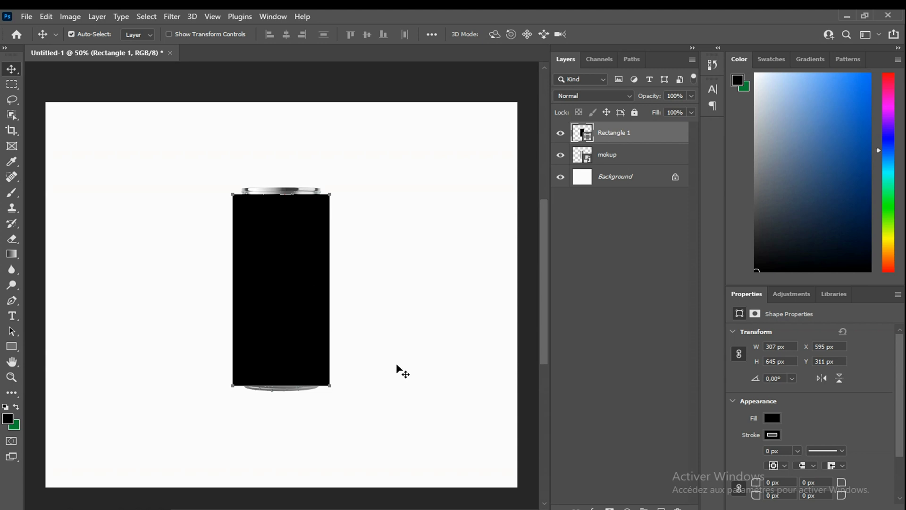
right_click(666, 141)
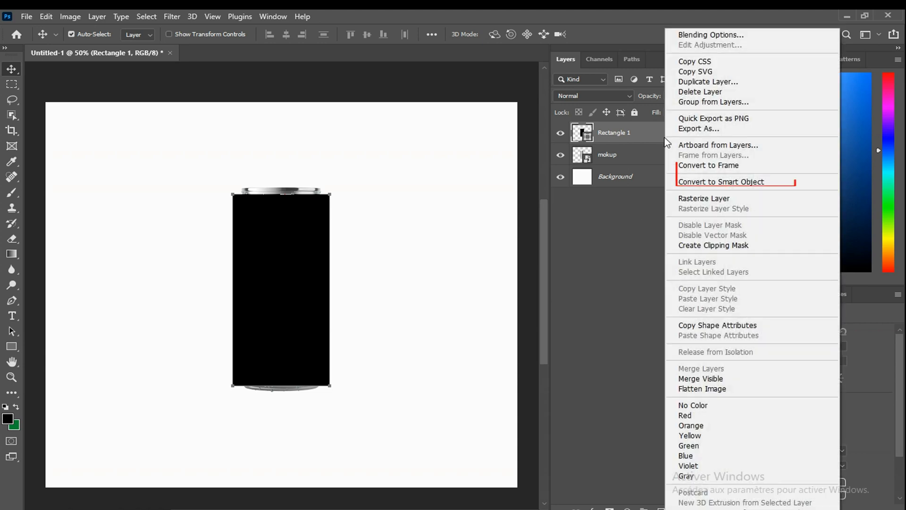
left_click(697, 183)
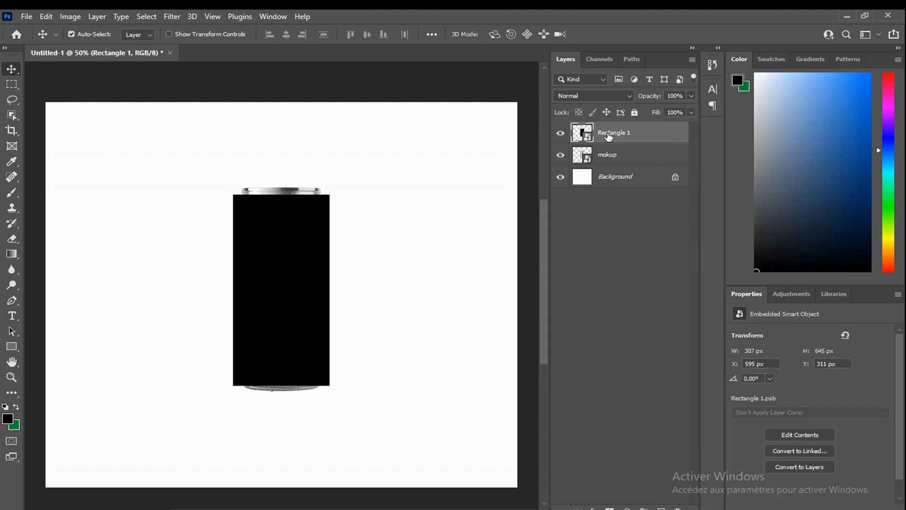
double_click(587, 137)
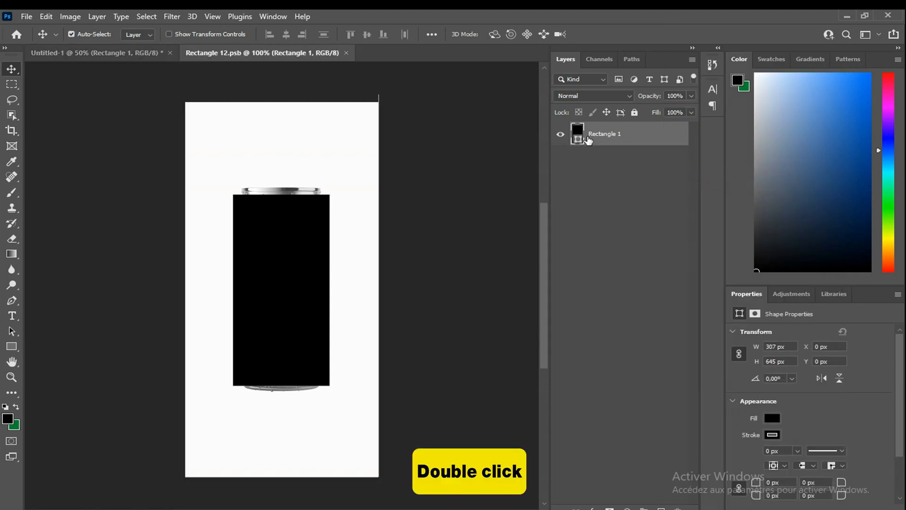
scroll(372, 329, "down", 1)
scroll(375, 333, "up", 2)
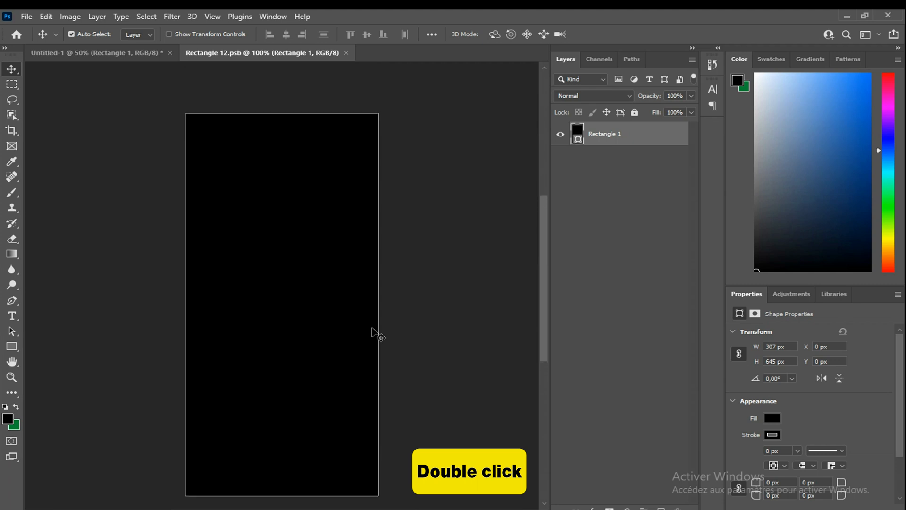
Step: Place the OVER label image as an embedded object and scale it to 86% so it covers the whole black rectangle
left_click(27, 17)
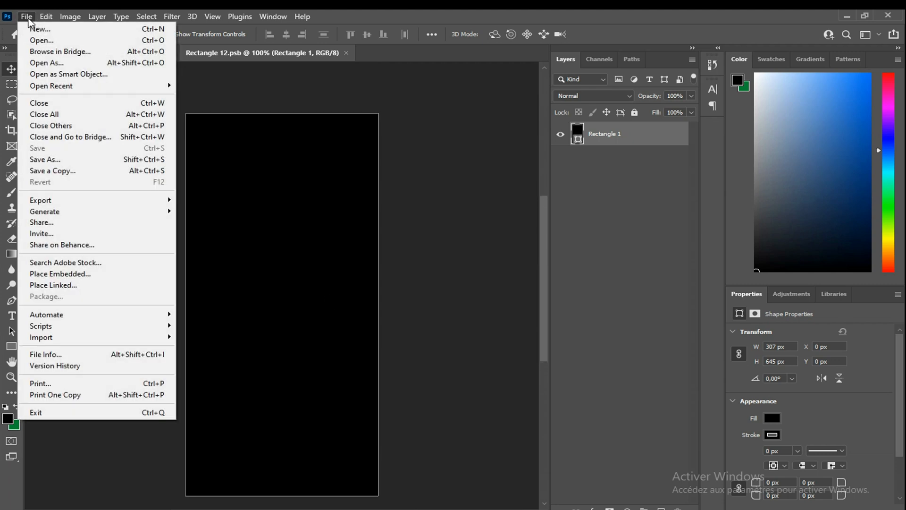
left_click(75, 271)
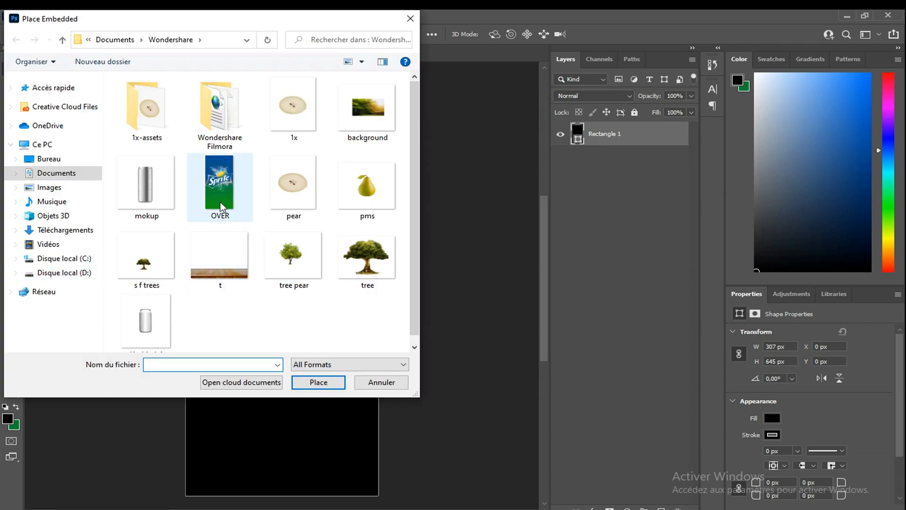
left_click(220, 186)
left_click(310, 383)
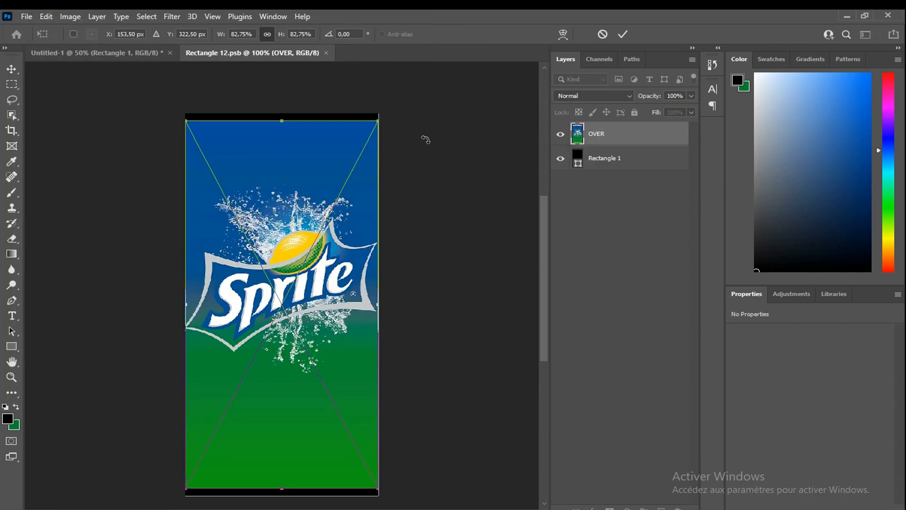
left_click_drag(283, 122, 282, 114)
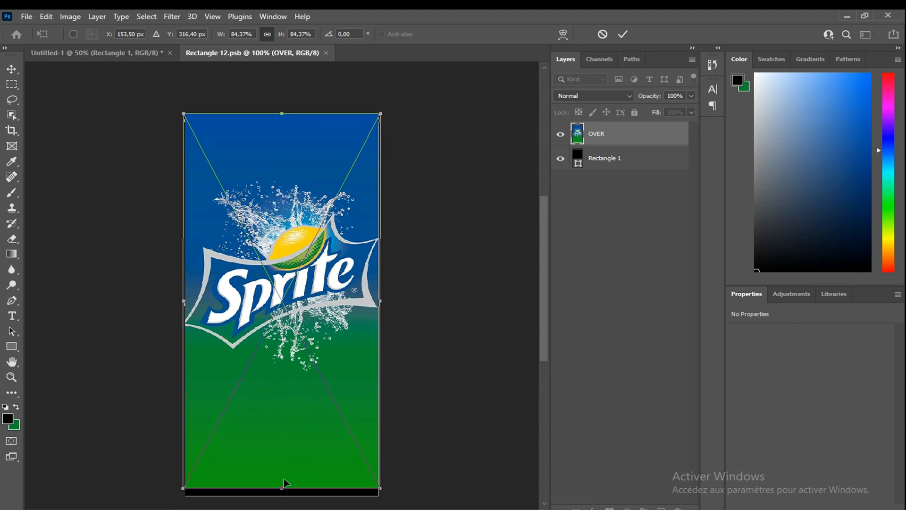
left_click_drag(281, 488, 281, 496)
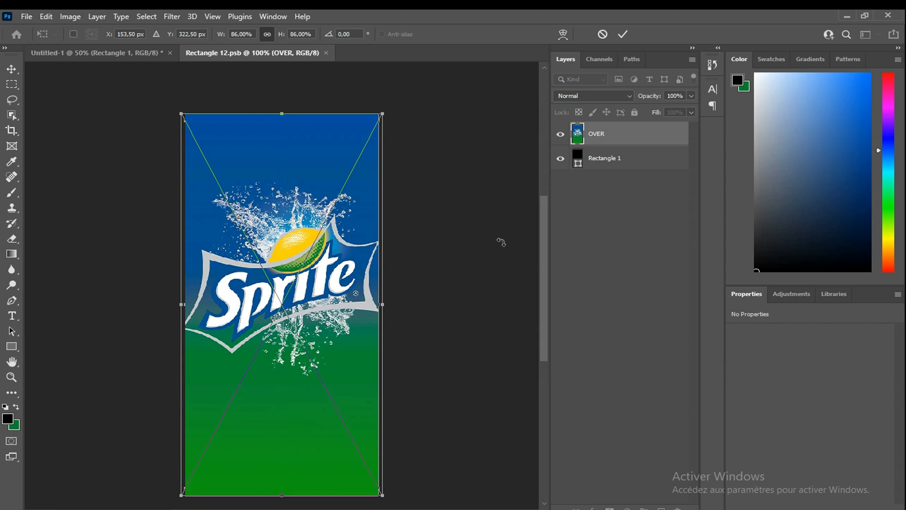
left_click(624, 36)
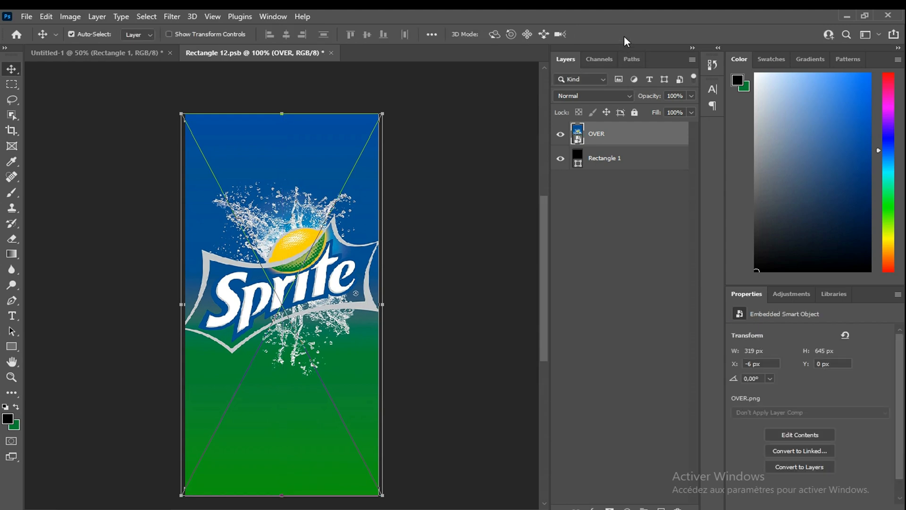
Step: Save the smart object's contents and return to the Untitled-1 can document
left_click(27, 17)
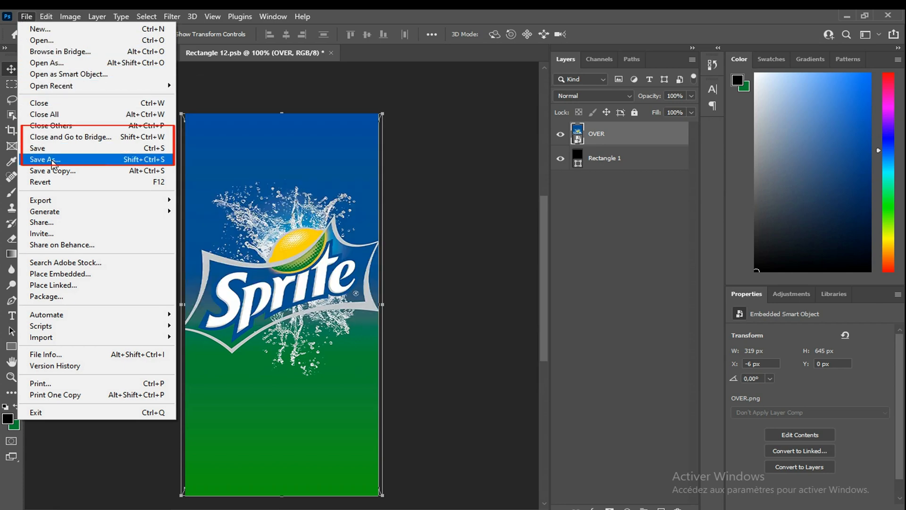
left_click(66, 148)
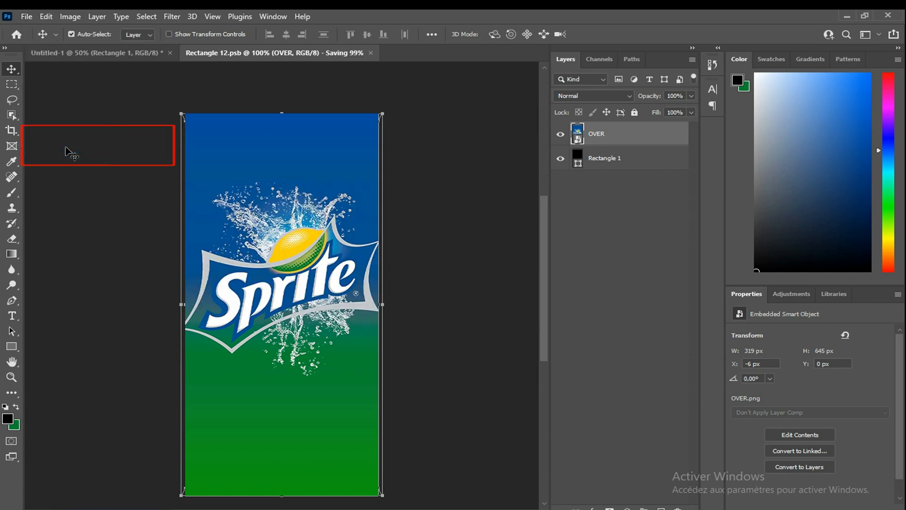
left_click(142, 53)
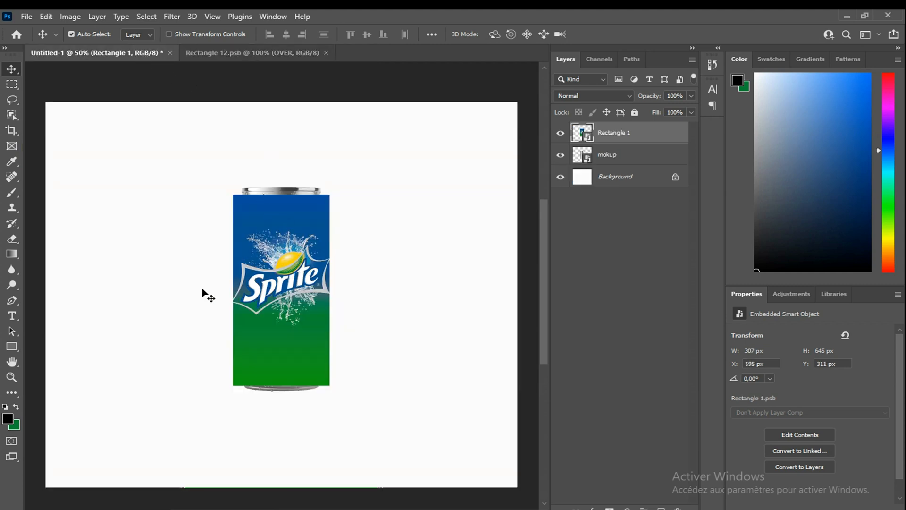
Step: Warp the Rectangle 1 label's bottom edge to the can's curved base, lowering its two middle points and raising both corners
key("ctrl+plus")
key("ctrl+plus")
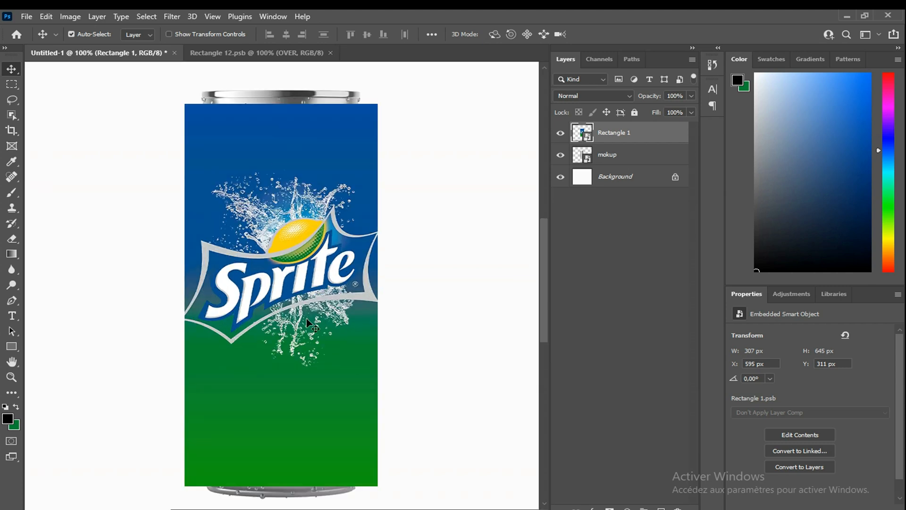
left_click(32, 17)
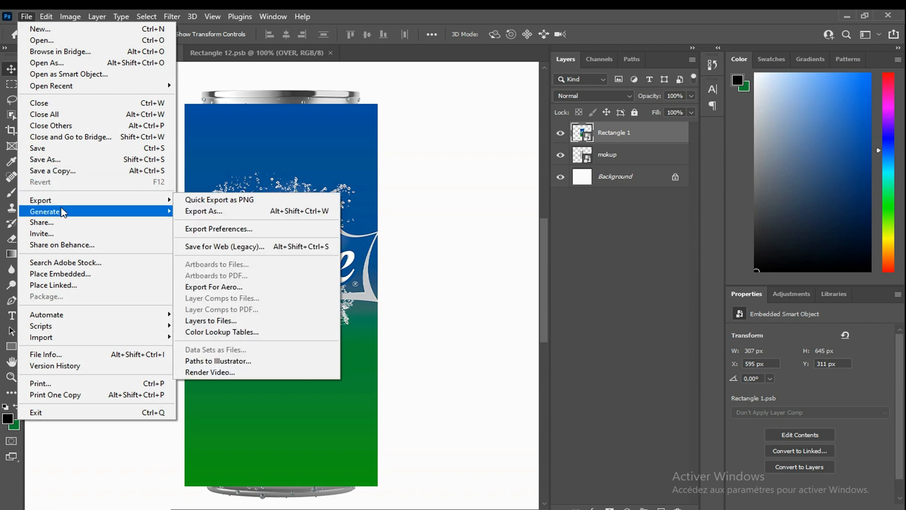
mouse_move(49, 18)
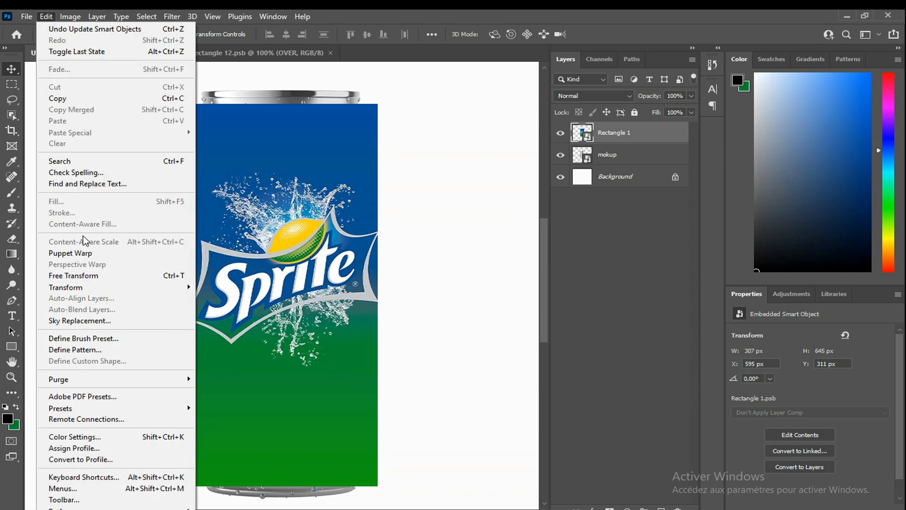
mouse_move(89, 288)
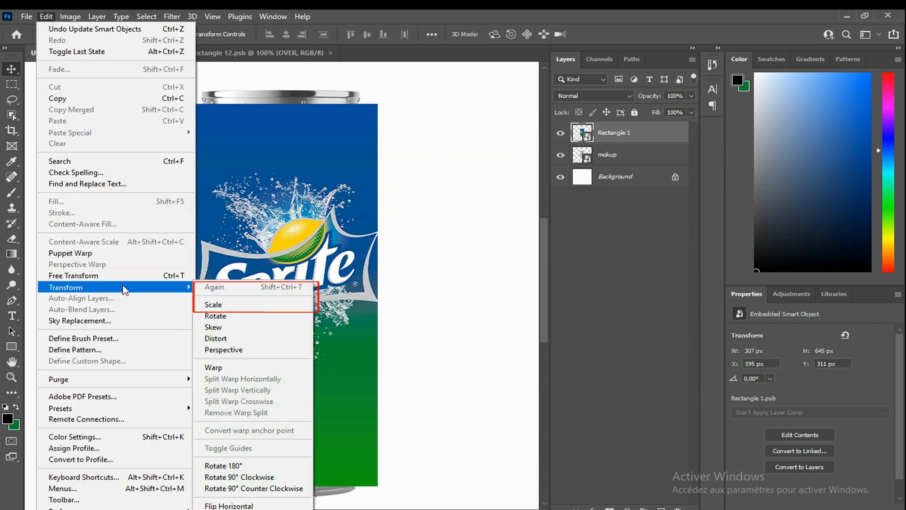
left_click(211, 306)
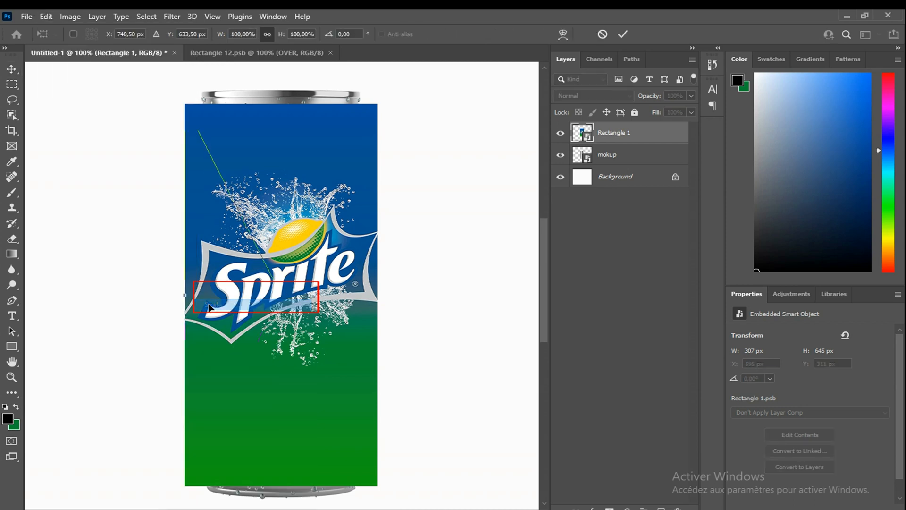
right_click(312, 449)
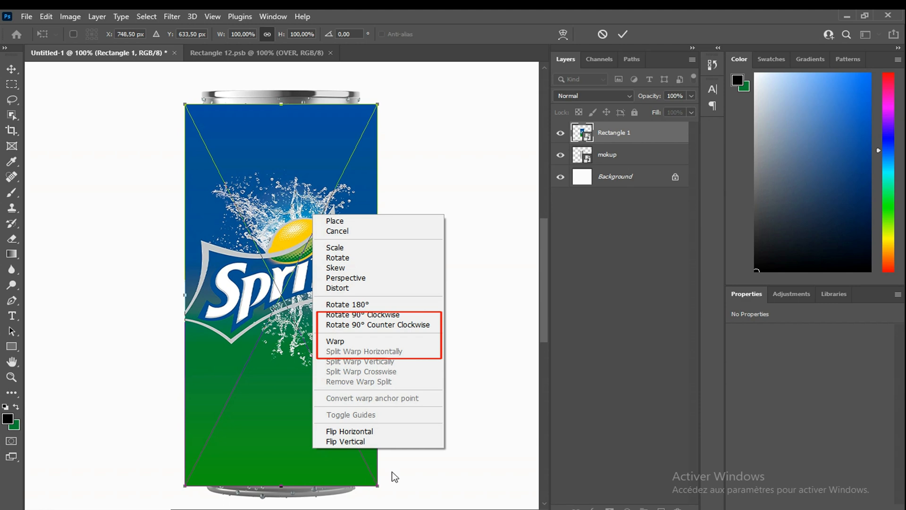
left_click(377, 342)
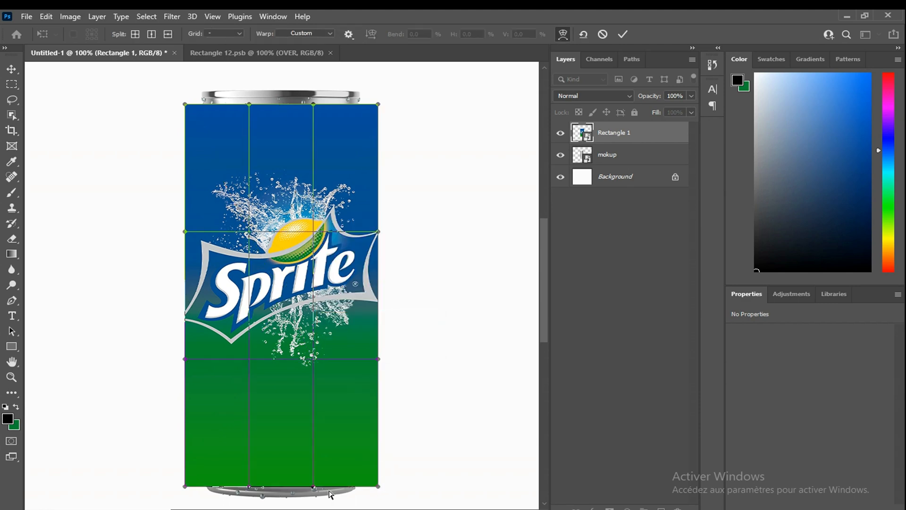
left_click_drag(313, 488, 314, 494)
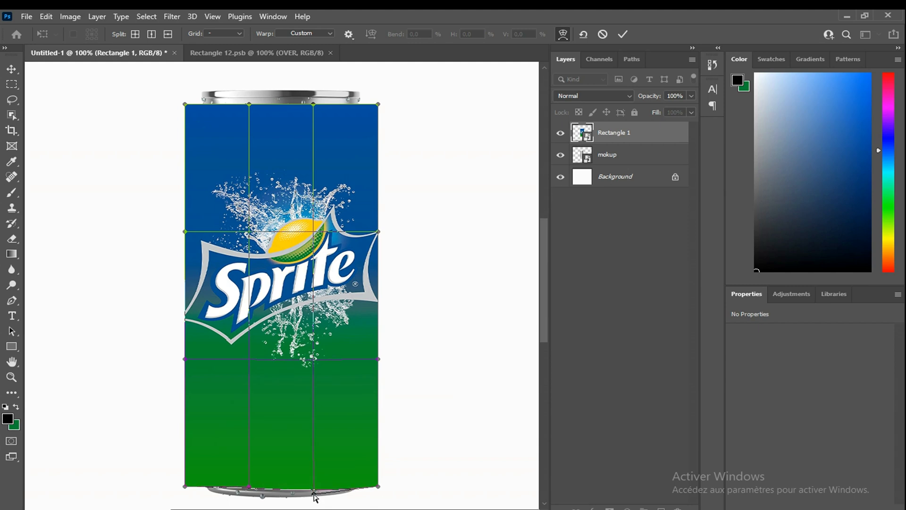
left_click_drag(248, 488, 248, 492)
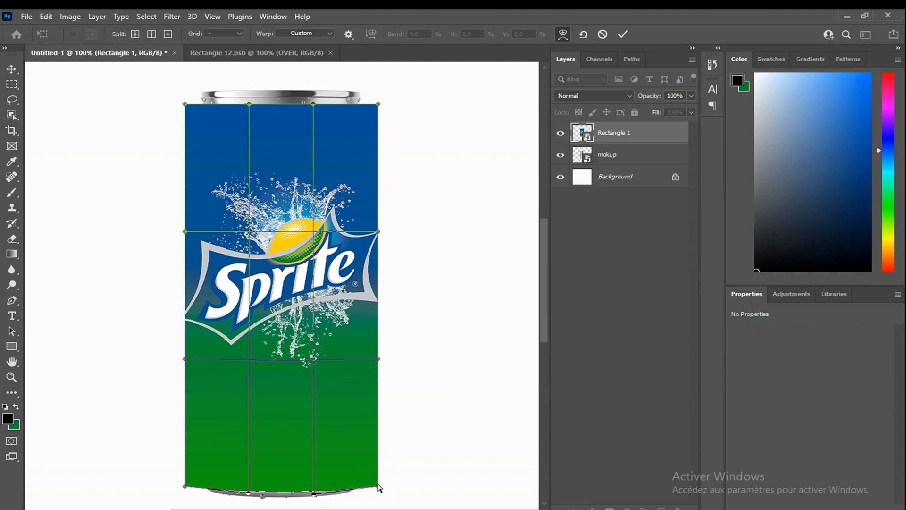
left_click_drag(378, 487, 378, 481)
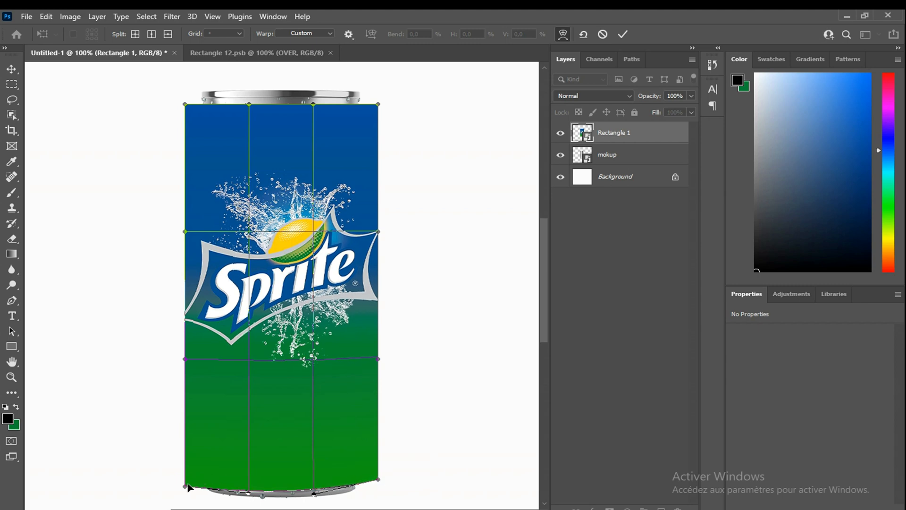
left_click_drag(185, 485, 184, 479)
Step: Raise the middle points and corners of the label's top edge so it curves along the can's rim, and apply the warp
scroll(324, 457, "up", 2)
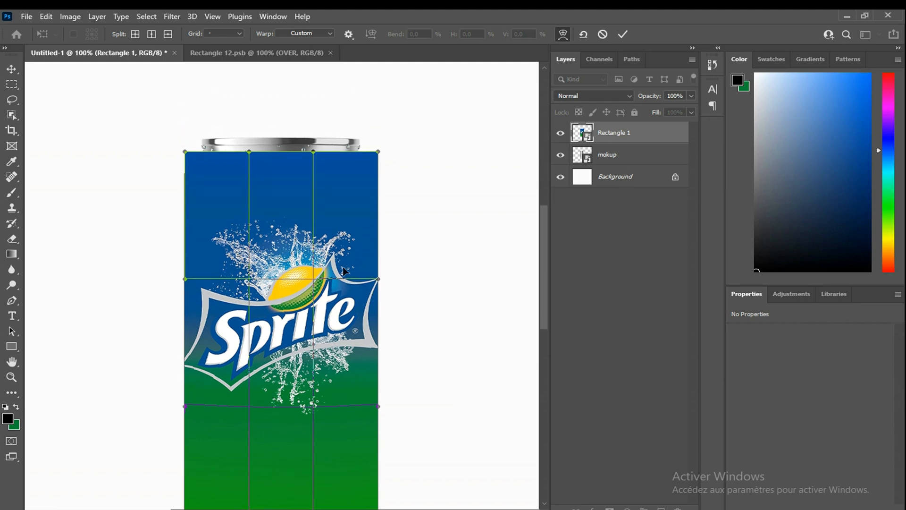
left_click_drag(313, 152, 313, 144)
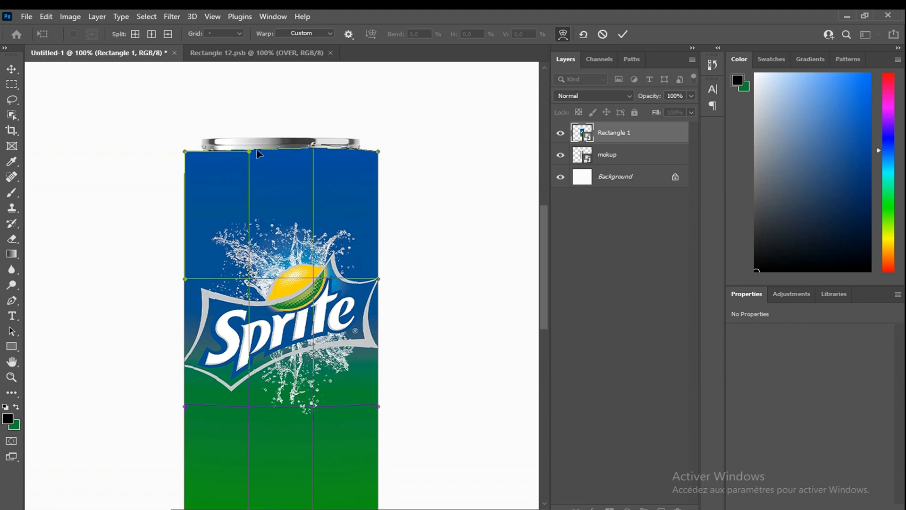
left_click_drag(248, 153, 250, 146)
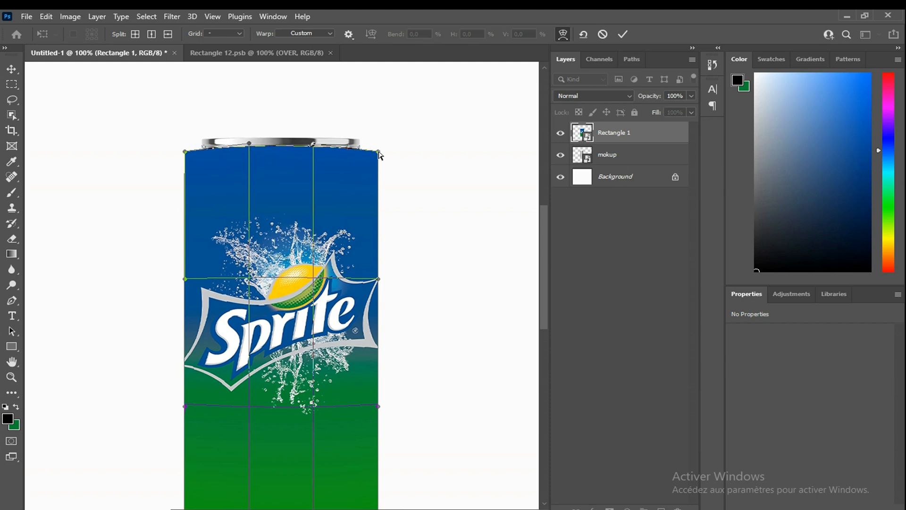
left_click_drag(379, 152, 379, 146)
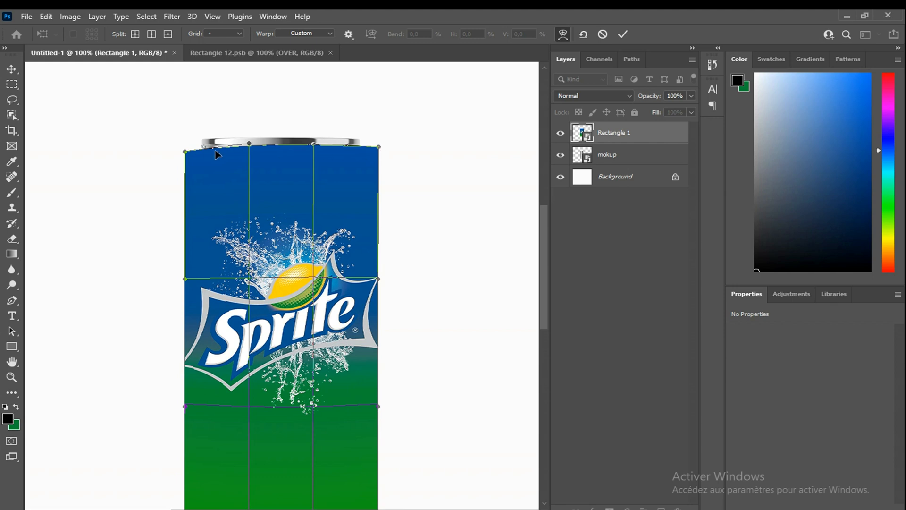
left_click_drag(185, 150, 185, 147)
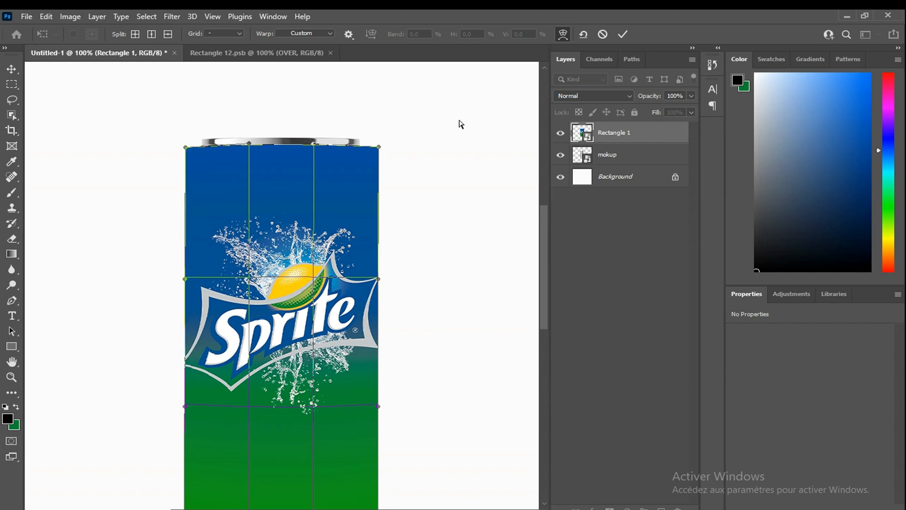
left_click(622, 34)
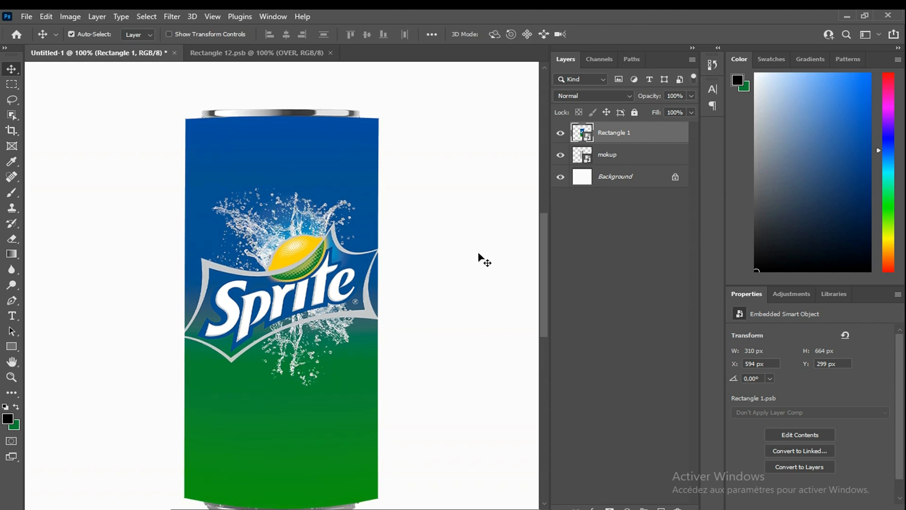
Step: Clip the Rectangle 1 layer to the mokup can layer and blend it with Multiply at 61% fill
right_click(674, 139)
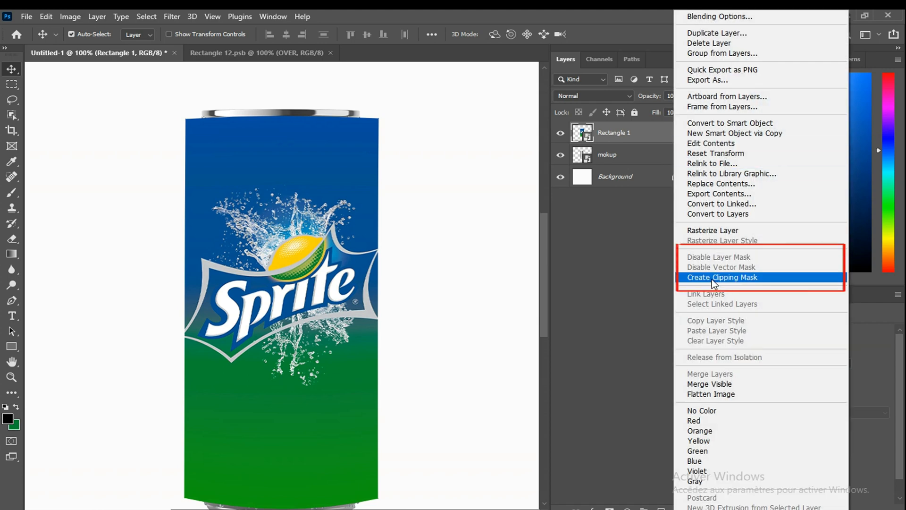
left_click(734, 277)
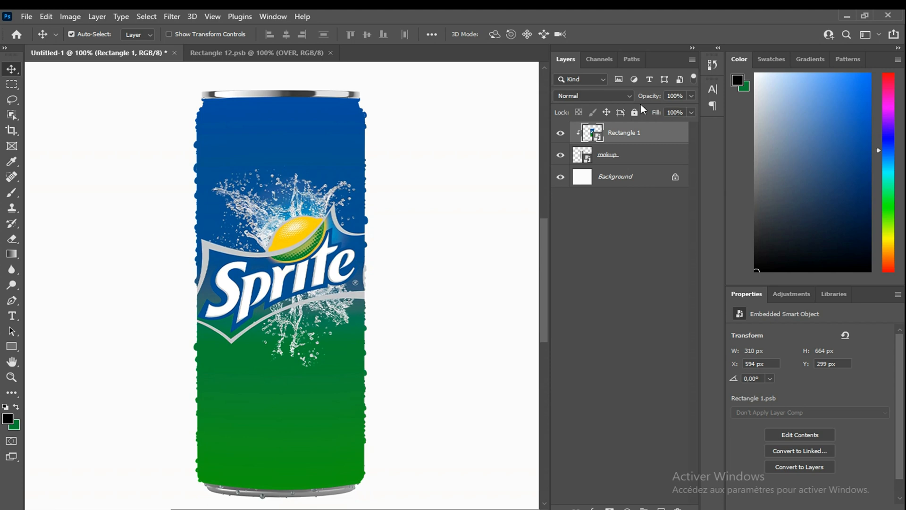
left_click(626, 97)
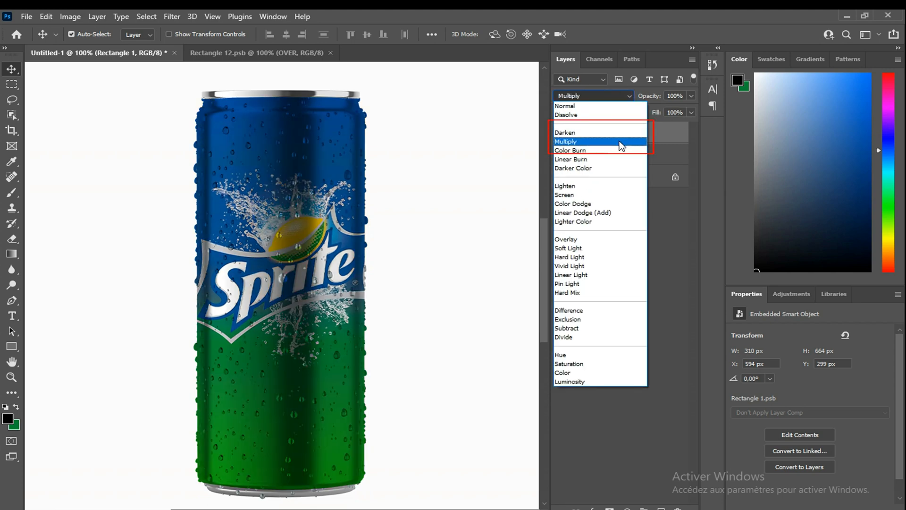
left_click(608, 143)
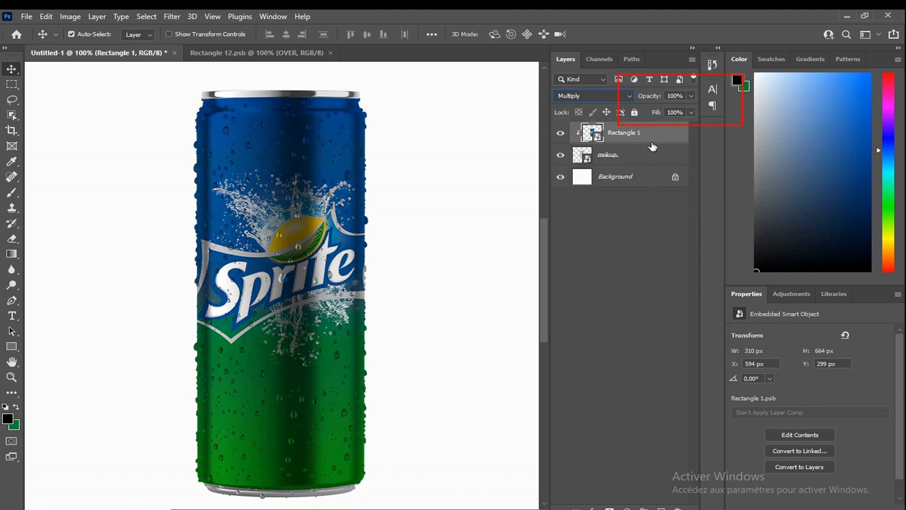
left_click(691, 113)
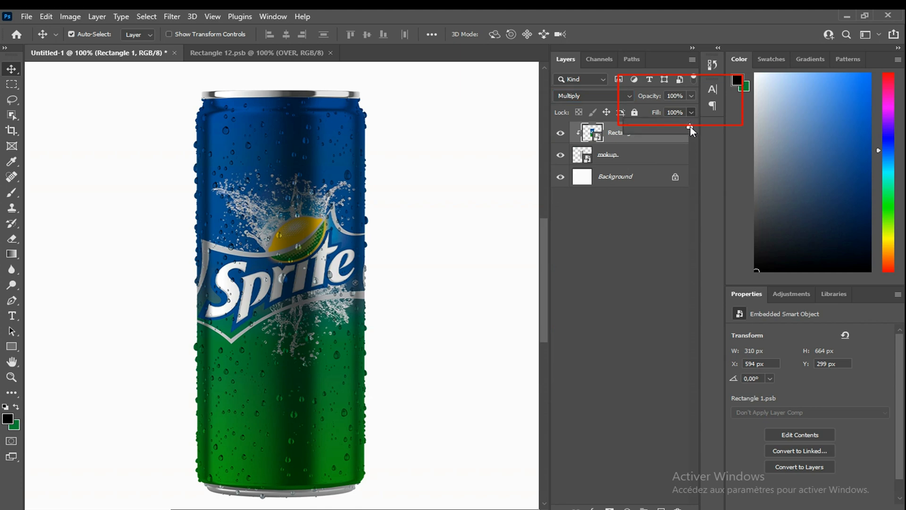
left_click(670, 141)
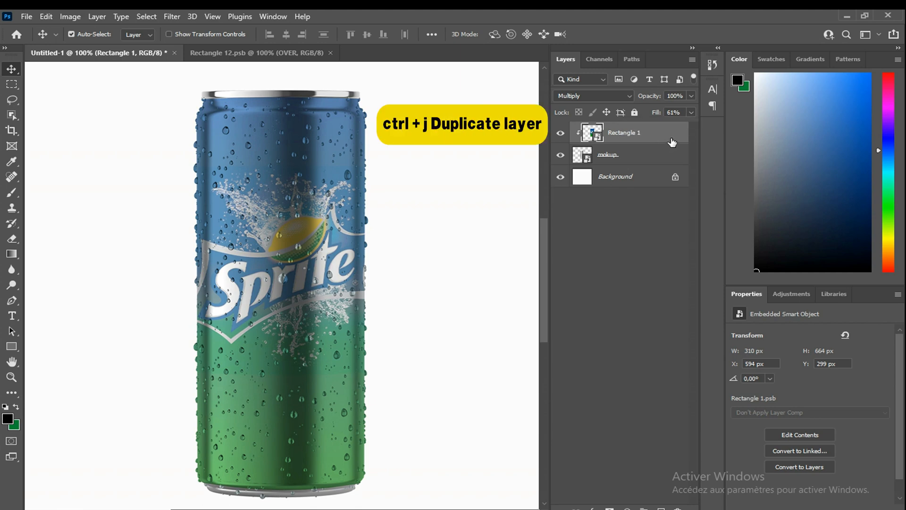
Step: Duplicate the Rectangle 1 layer and clip the duplicate to the can as well
key("j")
key("ctrl+j")
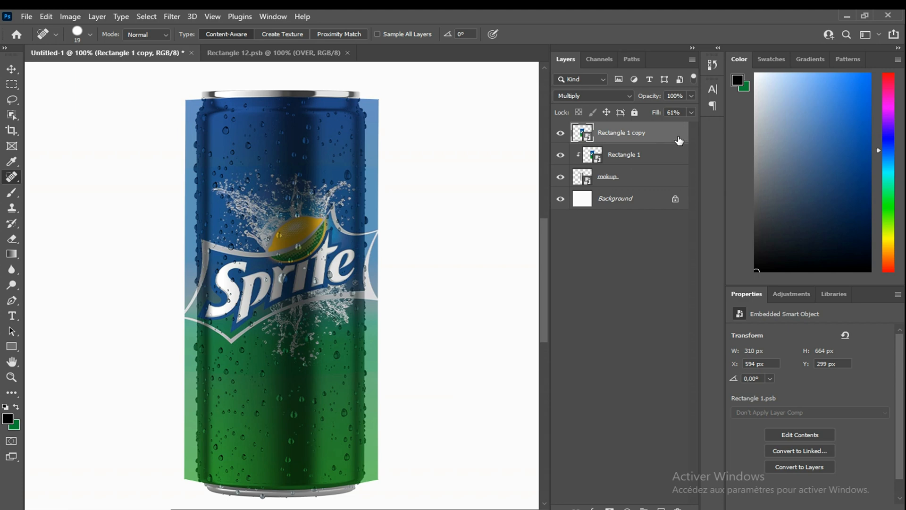
right_click(679, 140)
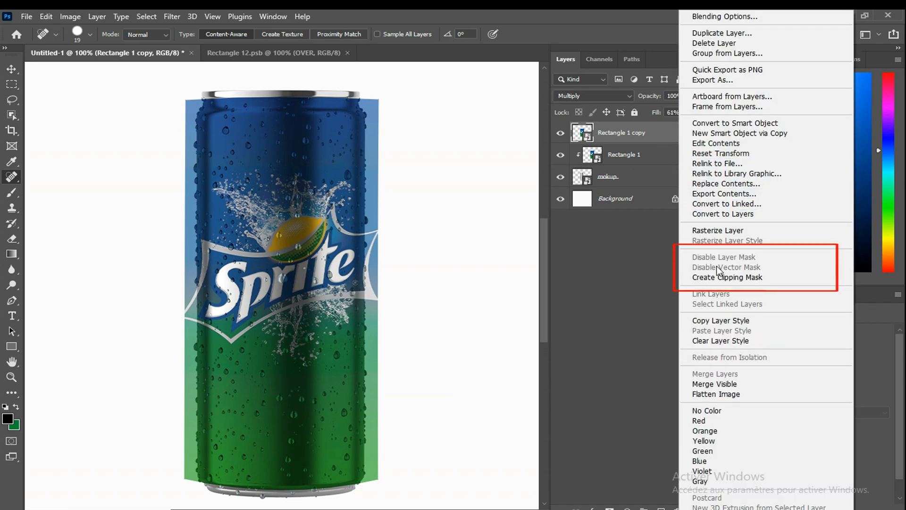
left_click(720, 280)
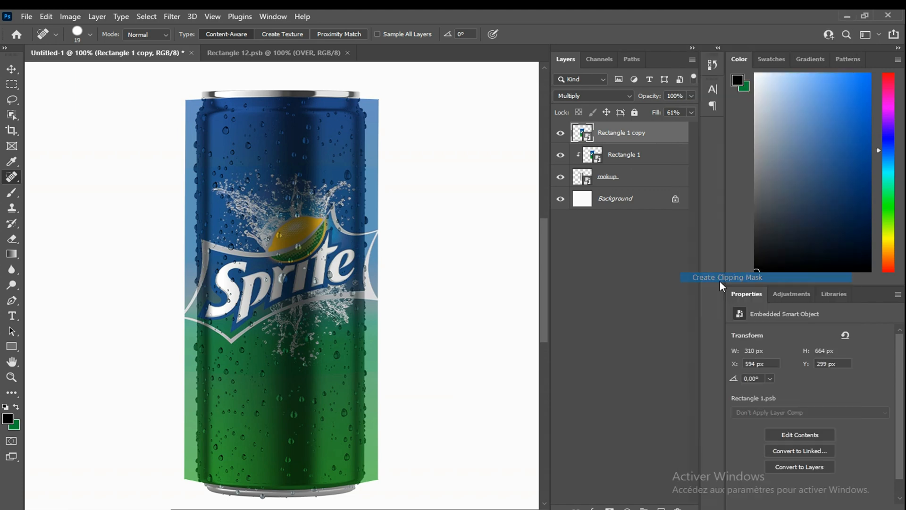
Step: Set the duplicated label layer's blend mode to Overlay and its fill to 53%
left_click(620, 93)
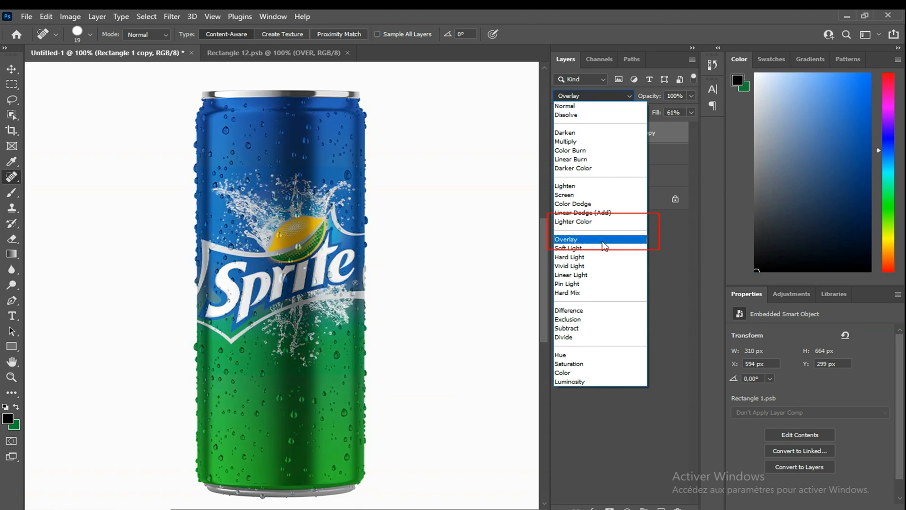
left_click(602, 241)
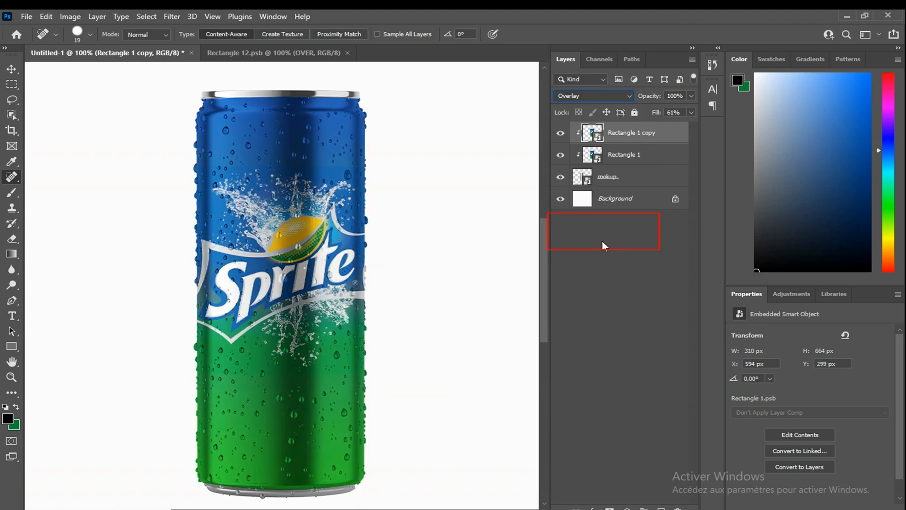
left_click(692, 112)
left_click_drag(665, 124, 663, 124)
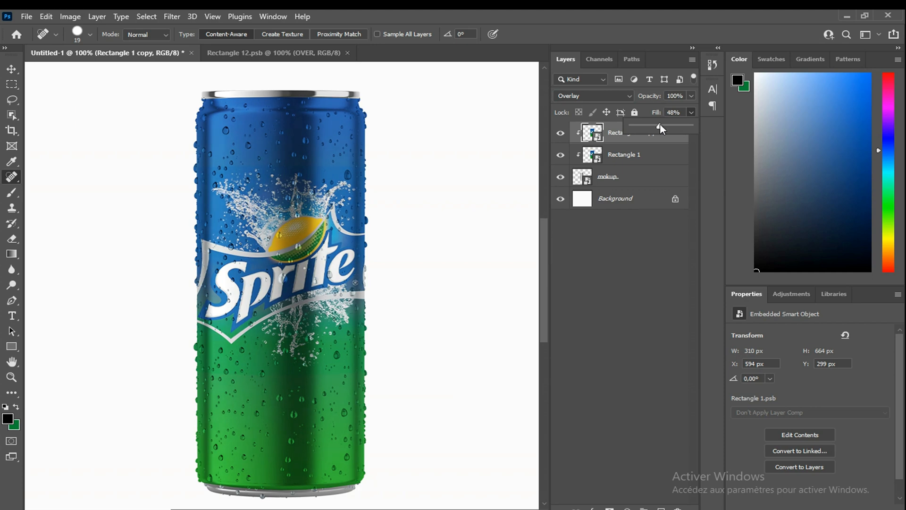
left_click(663, 138)
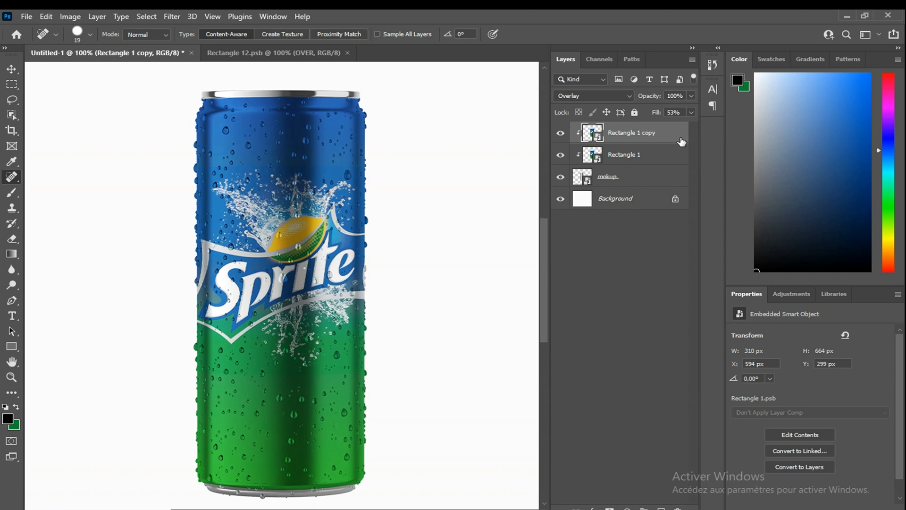
Step: Add a clipped duplicate of the Overlay label layer, blended with Linear Dodge (Add) at 13% fill
key("ctrl+j")
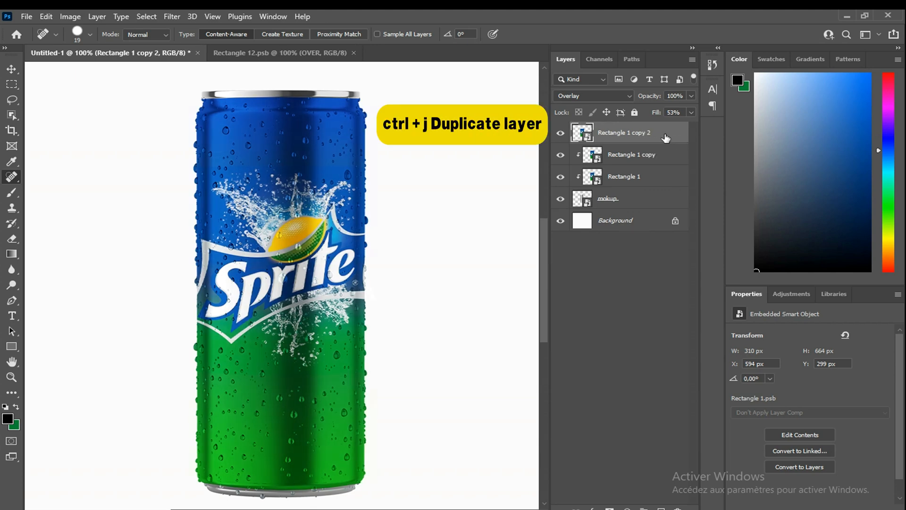
key("ctrl+alt+g")
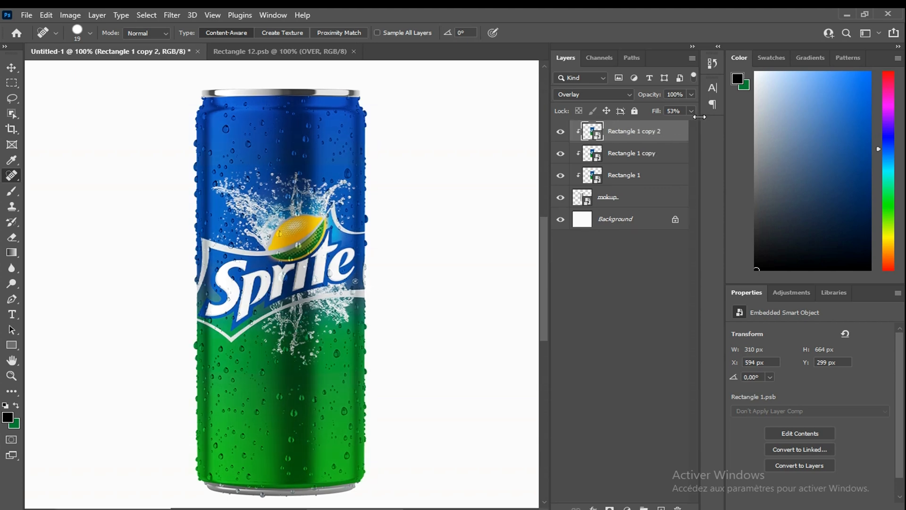
left_click(619, 94)
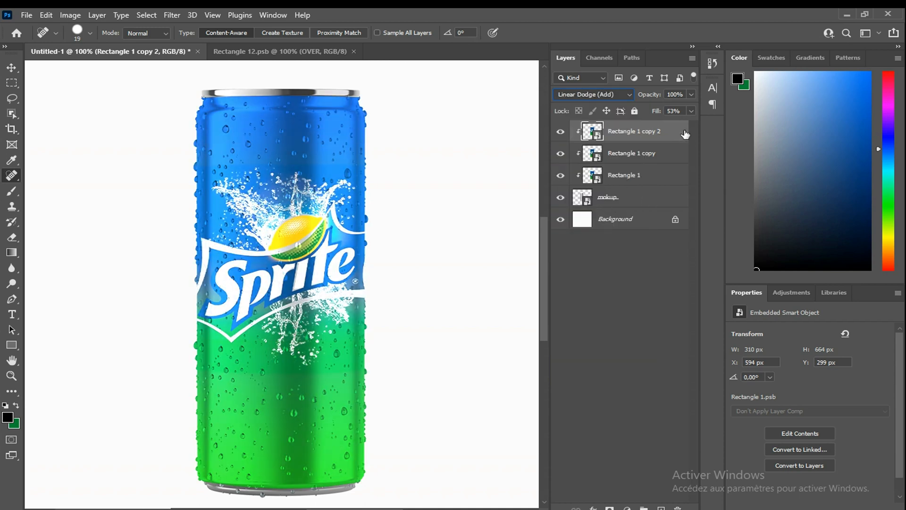
left_click(692, 111)
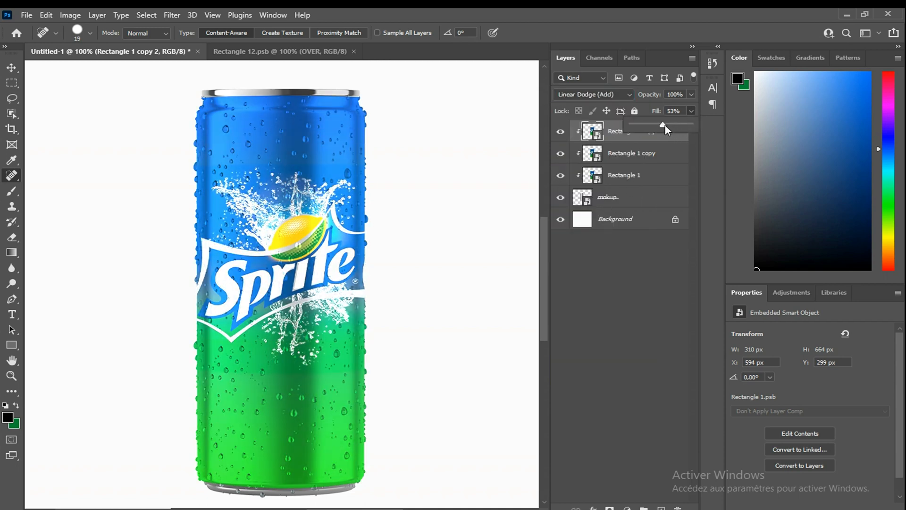
left_click_drag(663, 126, 650, 129)
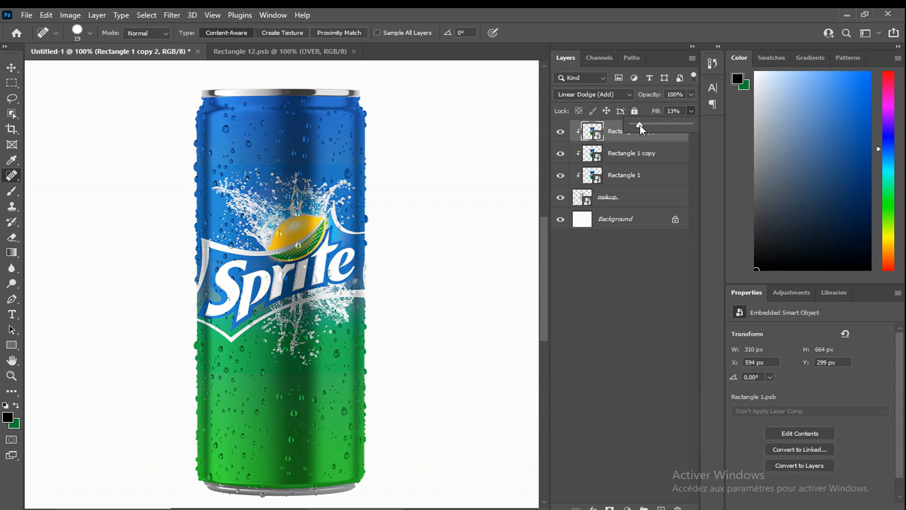
left_click(709, 141)
Step: Fill the Background layer with a blue-to-green radial gradient from the canvas's upper-right corner toward the lower left
left_click(655, 224)
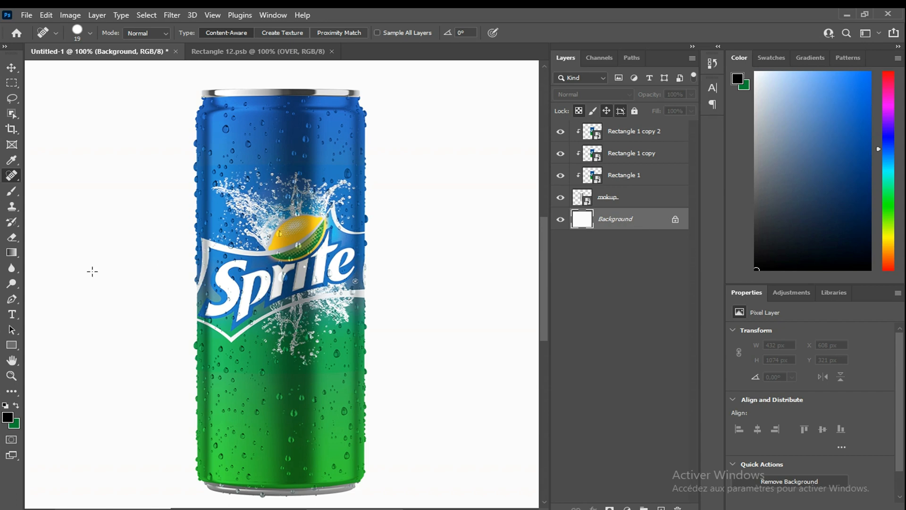
left_click(14, 253)
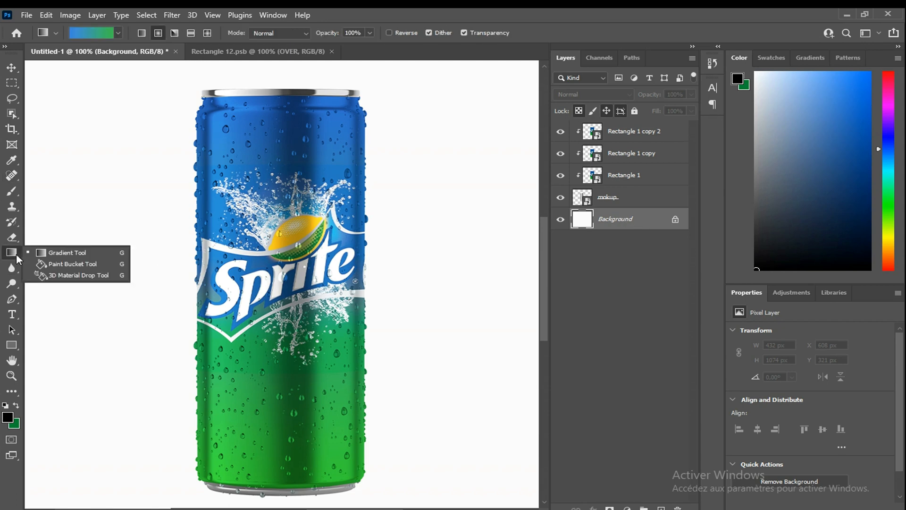
left_click(49, 253)
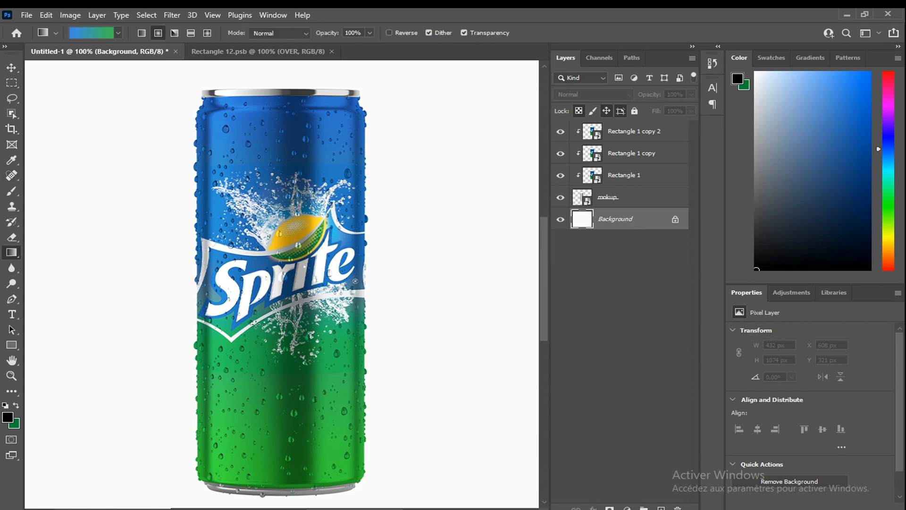
key("ctrl+minus")
key("ctrl+minus")
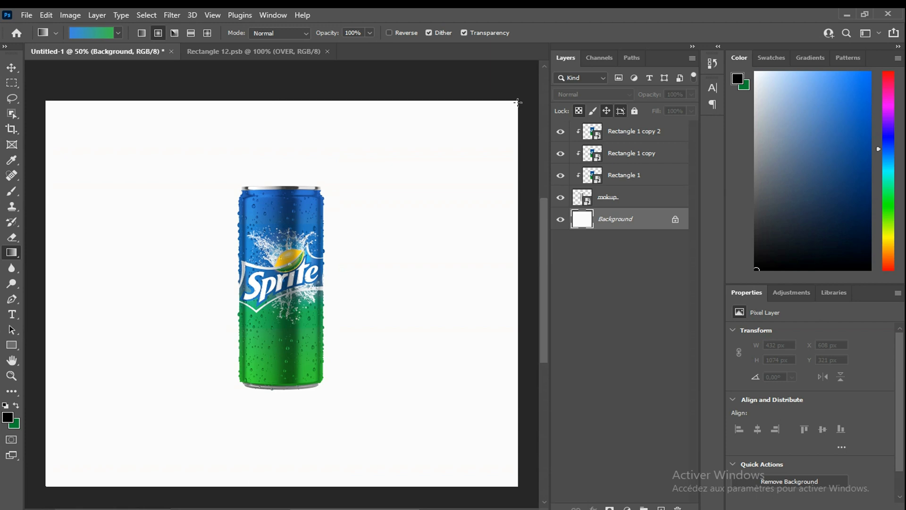
left_click_drag(517, 102, 134, 423)
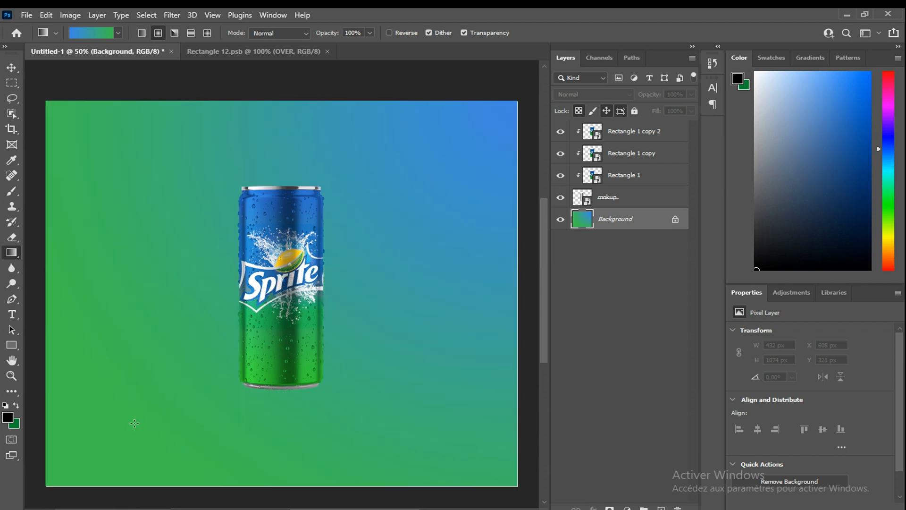
Step: Duplicate the Rectangle 1 copy 2 layer and clip the duplicate to the can
scroll(289, 414, "down", 1)
scroll(289, 414, "up", 2)
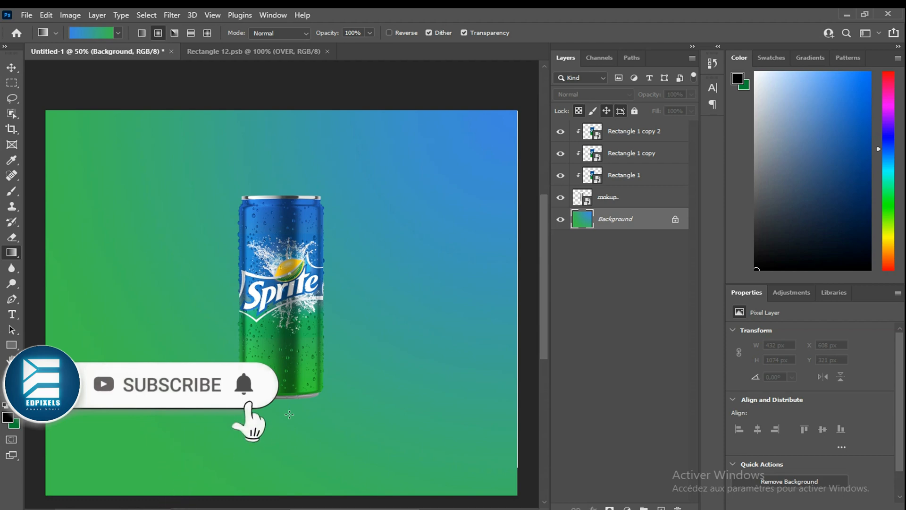
key("ctrl+plus")
key("ctrl+plus")
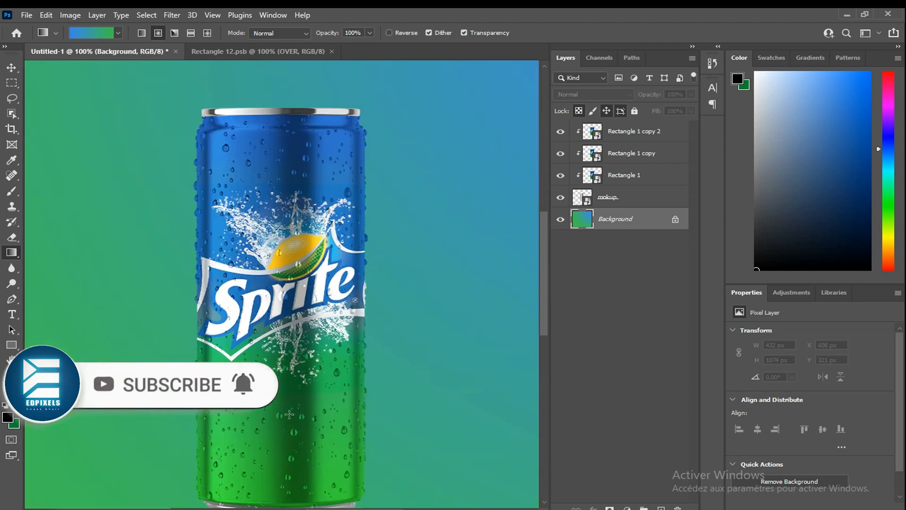
scroll(290, 414, "down", 2)
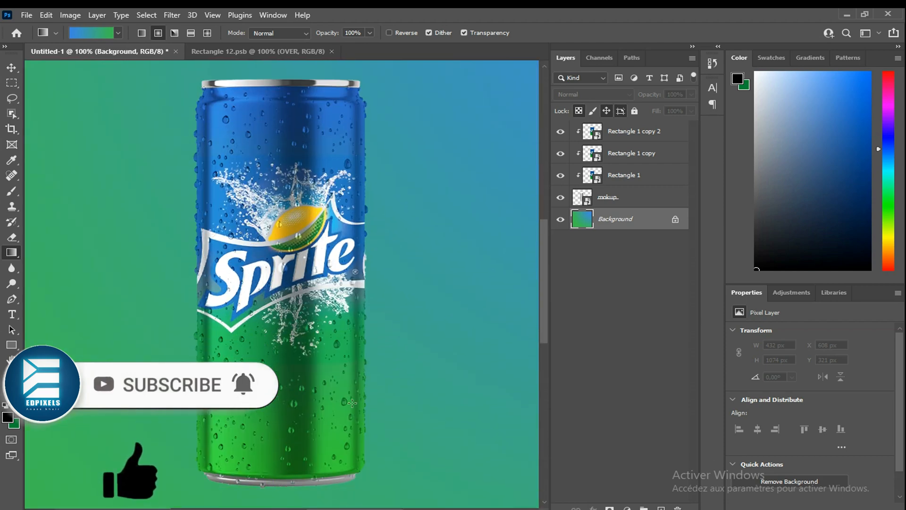
scroll(353, 403, "up", 1)
left_click(679, 140)
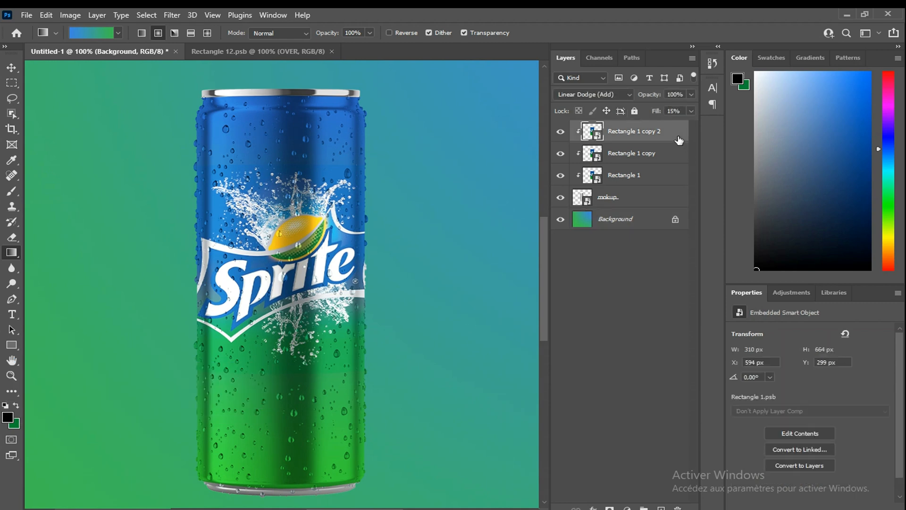
key("ctrl+j")
right_click(654, 136)
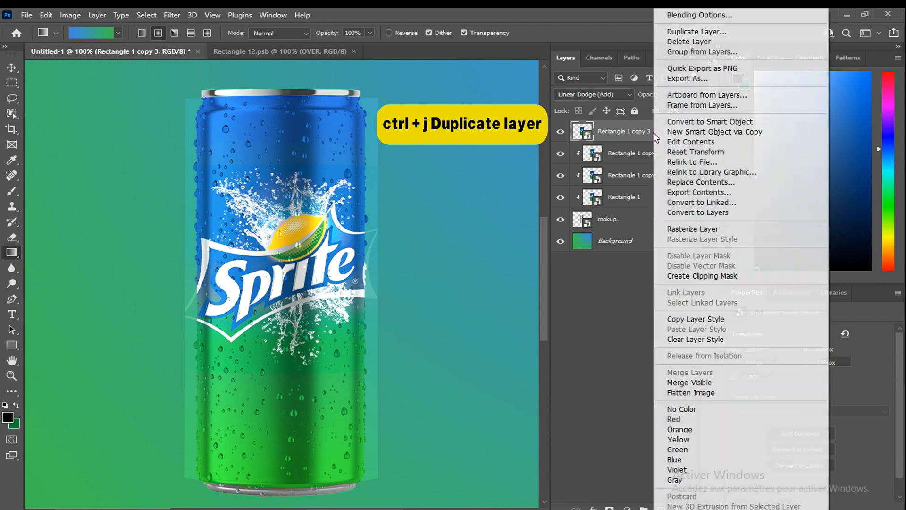
left_click(700, 277)
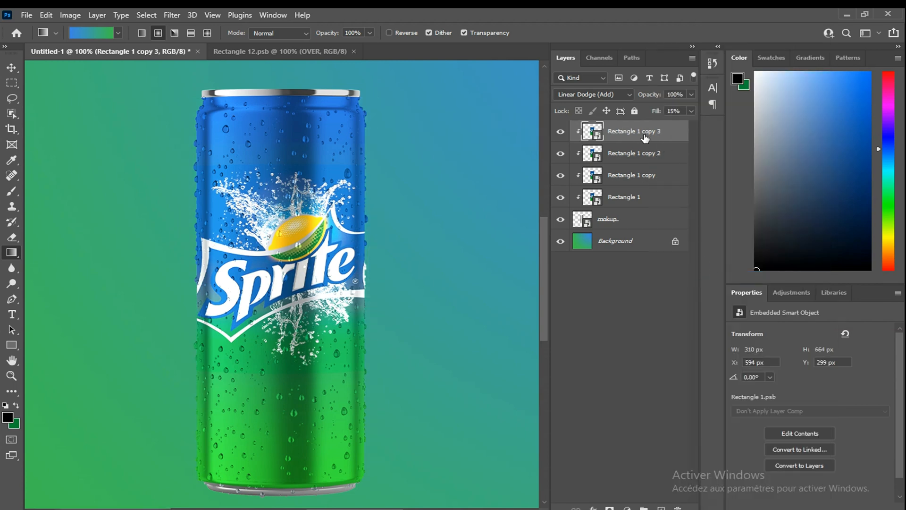
Step: Apply a Levels adjustment to the newest label duplicate with input levels 14, 0.57 and 220
left_click(78, 13)
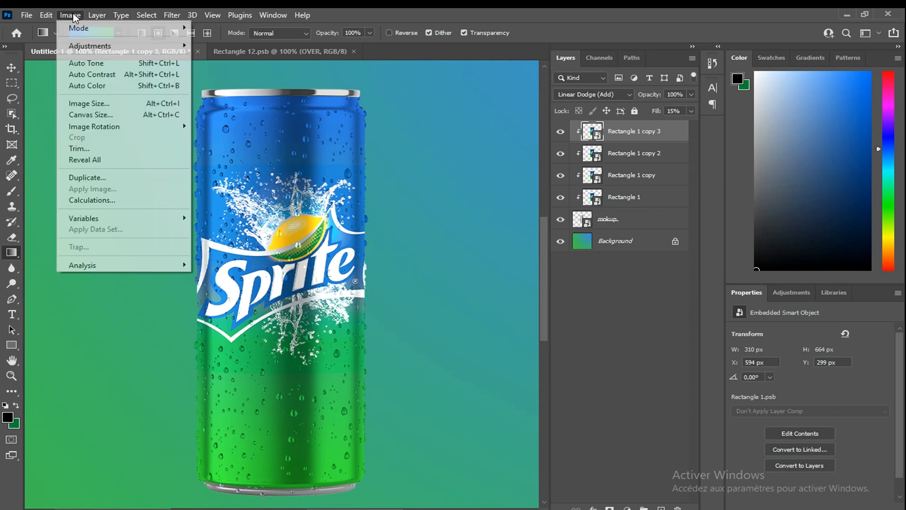
mouse_move(153, 45)
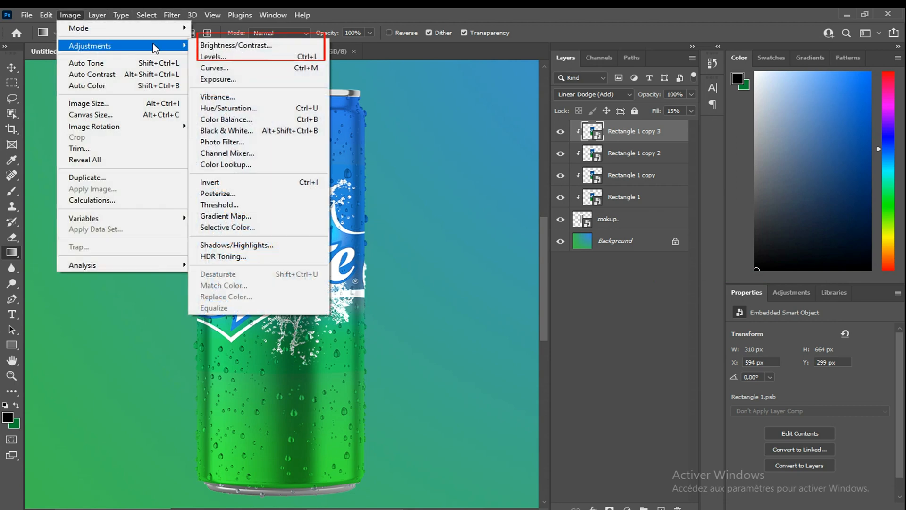
left_click(215, 57)
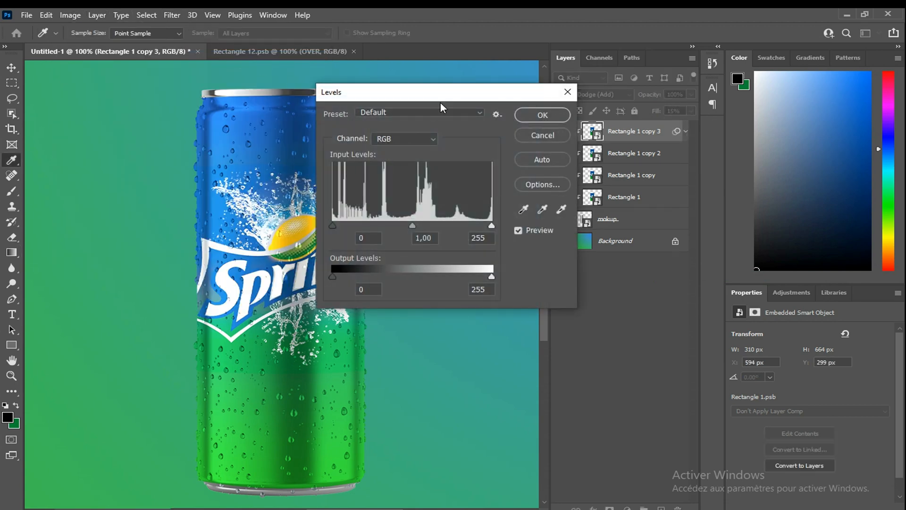
left_click_drag(447, 94, 542, 99)
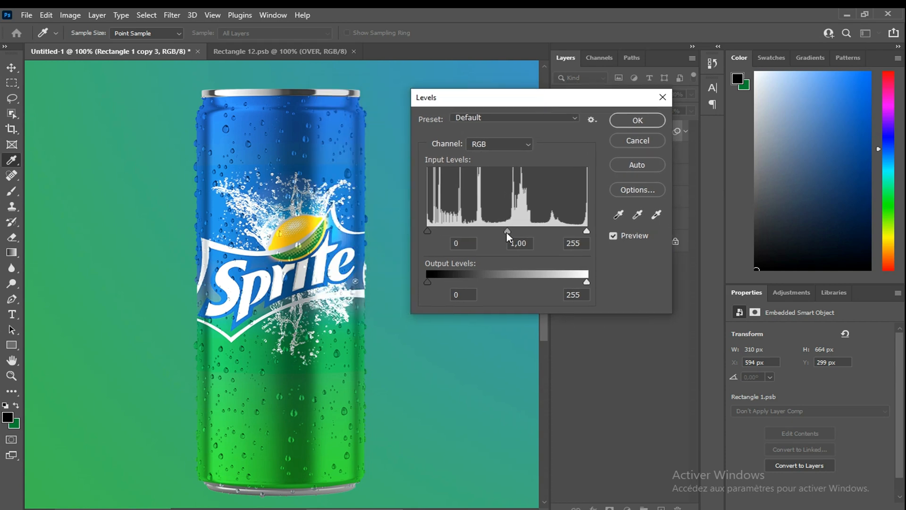
left_click_drag(508, 231, 564, 231)
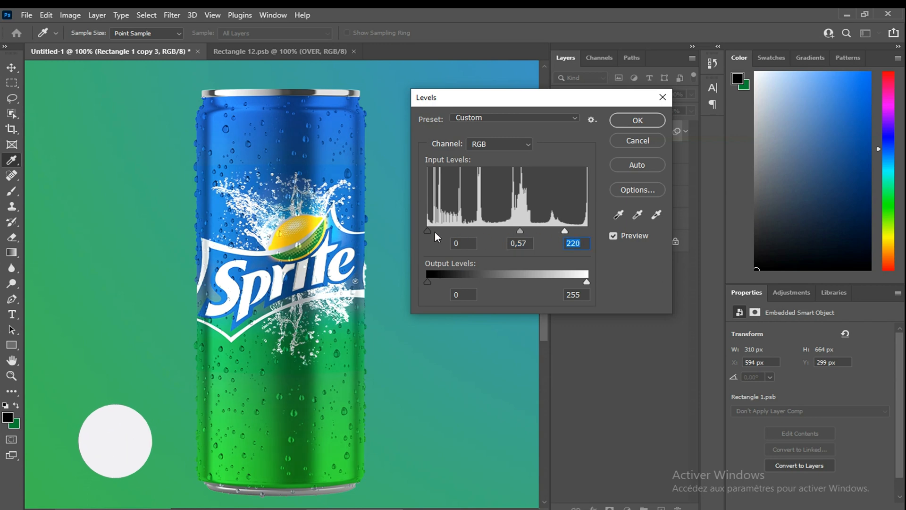
left_click_drag(428, 231, 437, 231)
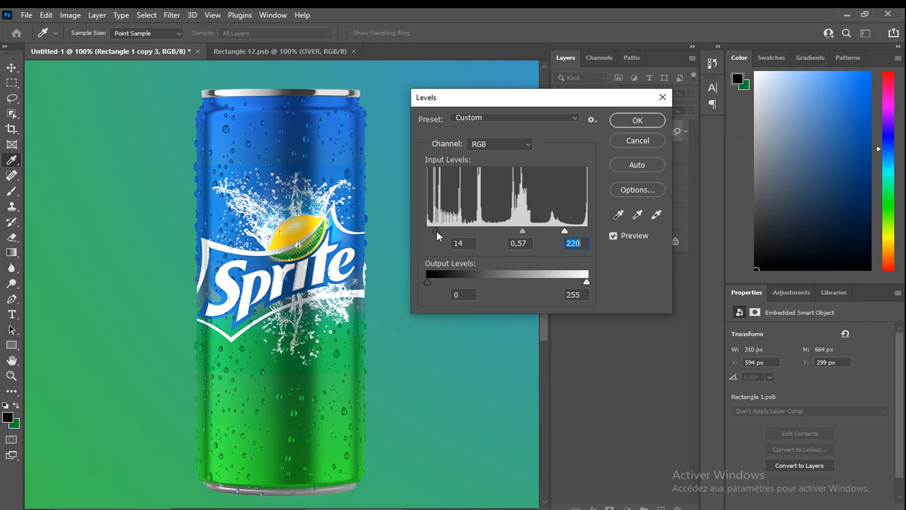
left_click(639, 121)
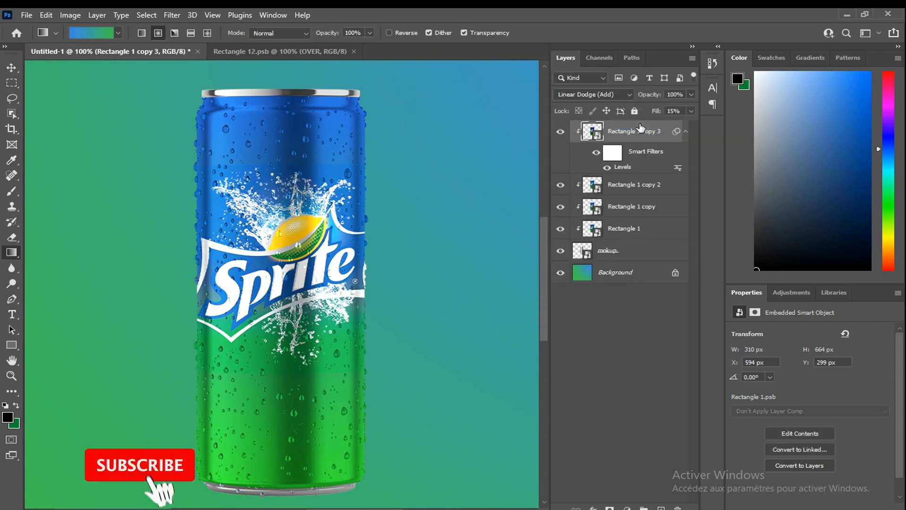